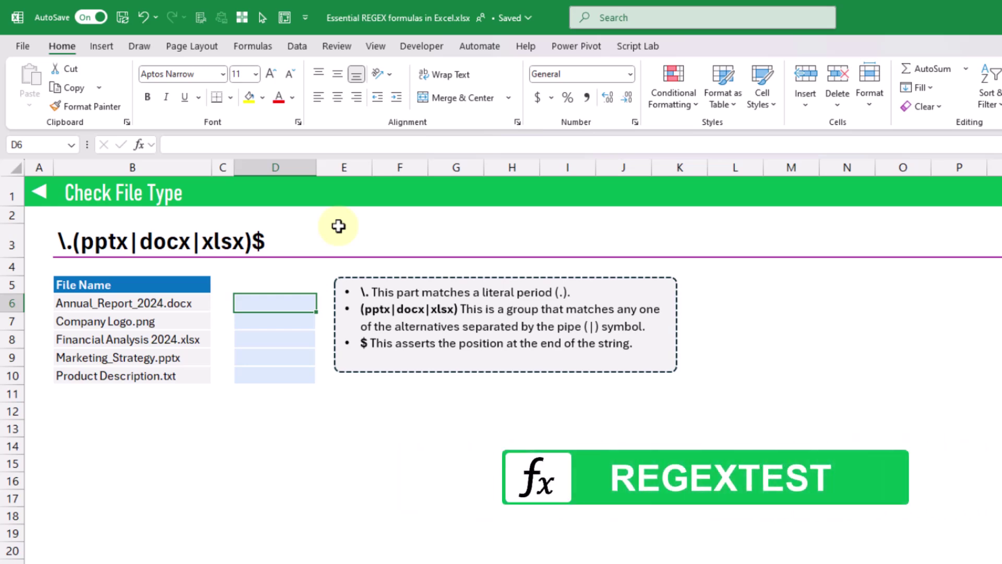
- Enter =REGEXTEST(B6:B10,B3) in D6 to test the file names against the file-type pattern, leaving case sensitivity at its default
type("=reg")
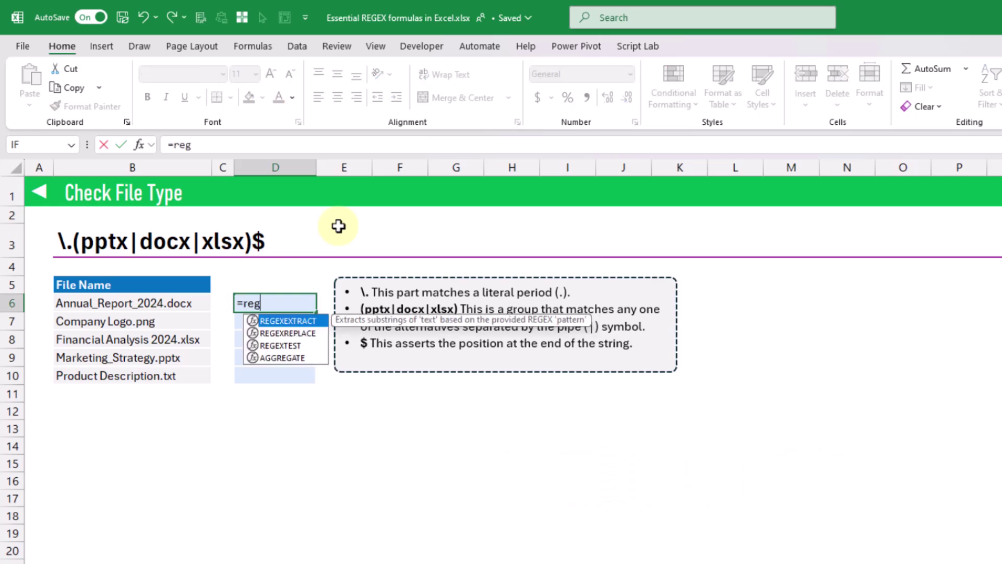
key("Down")
key("Down")
key("Tab")
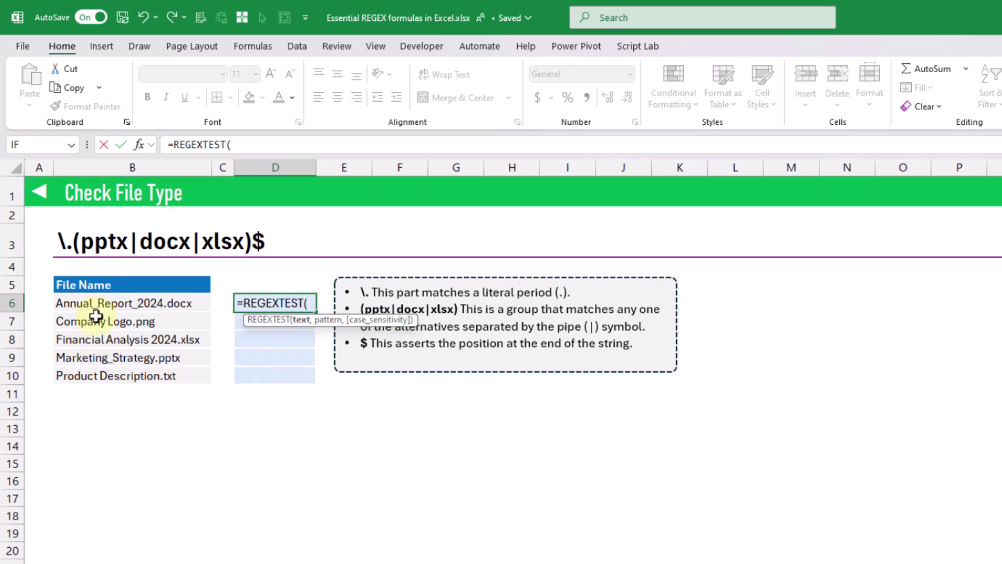
left_click_drag(107, 302, 111, 373)
type(",")
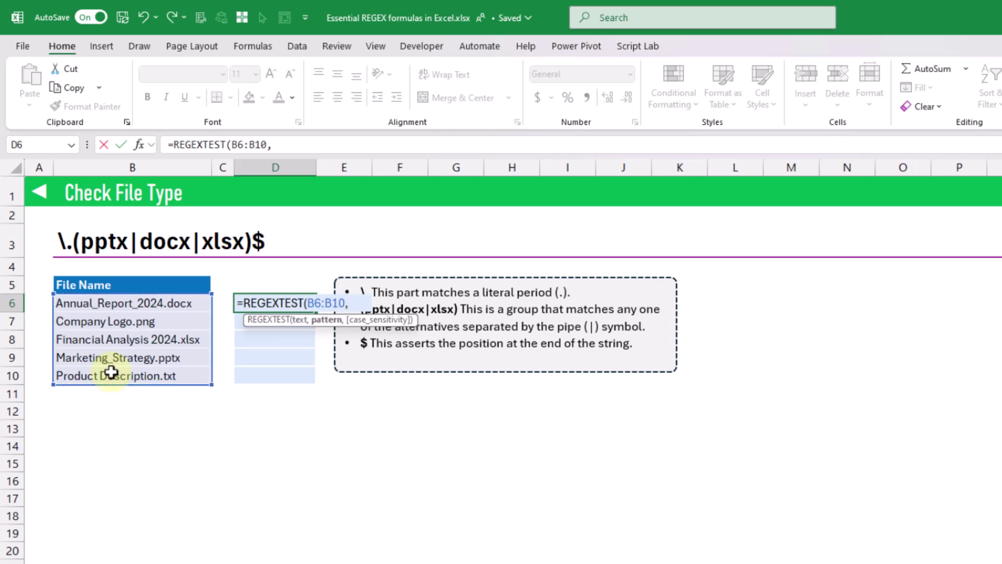
left_click(146, 241)
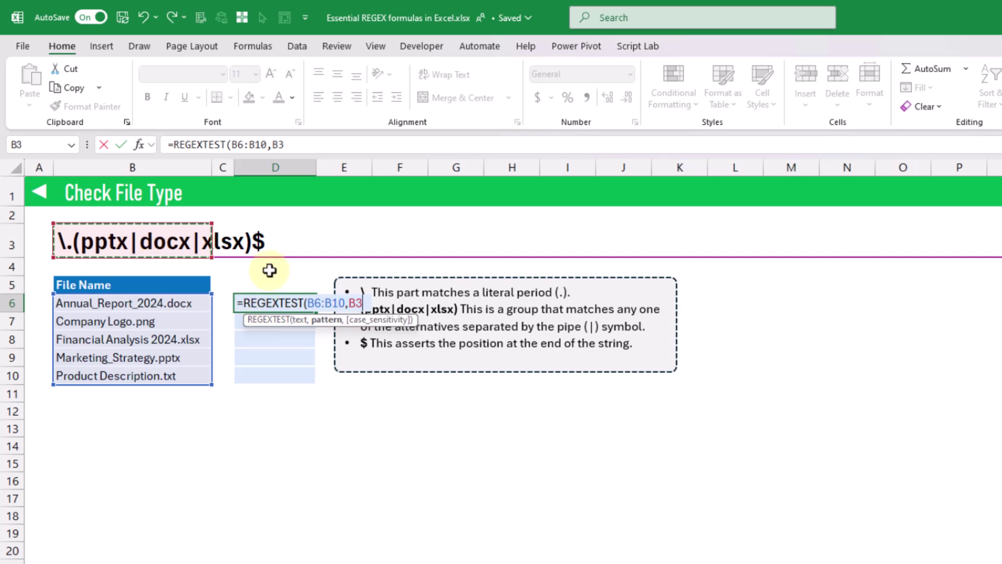
type(",")
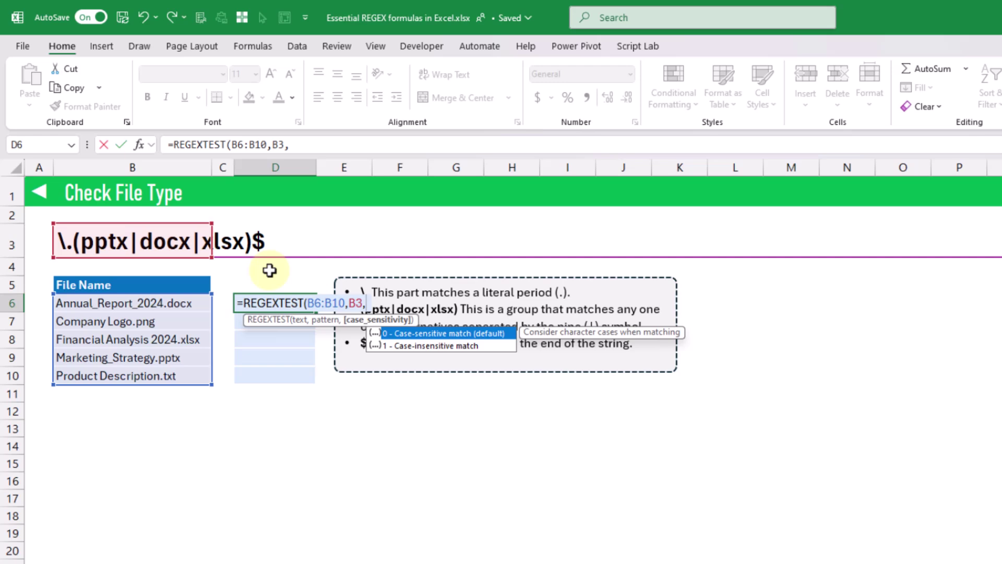
key("Down")
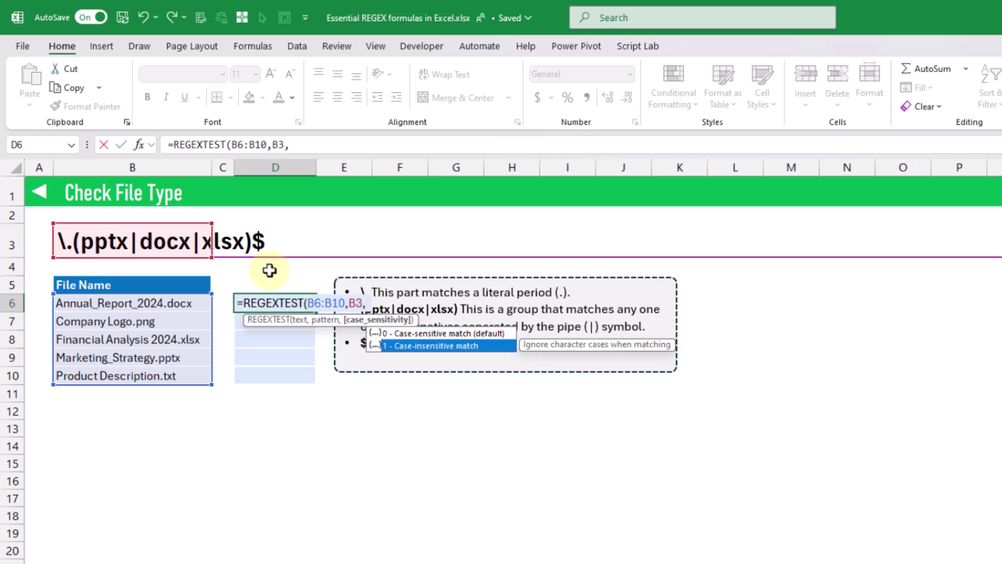
key("Up")
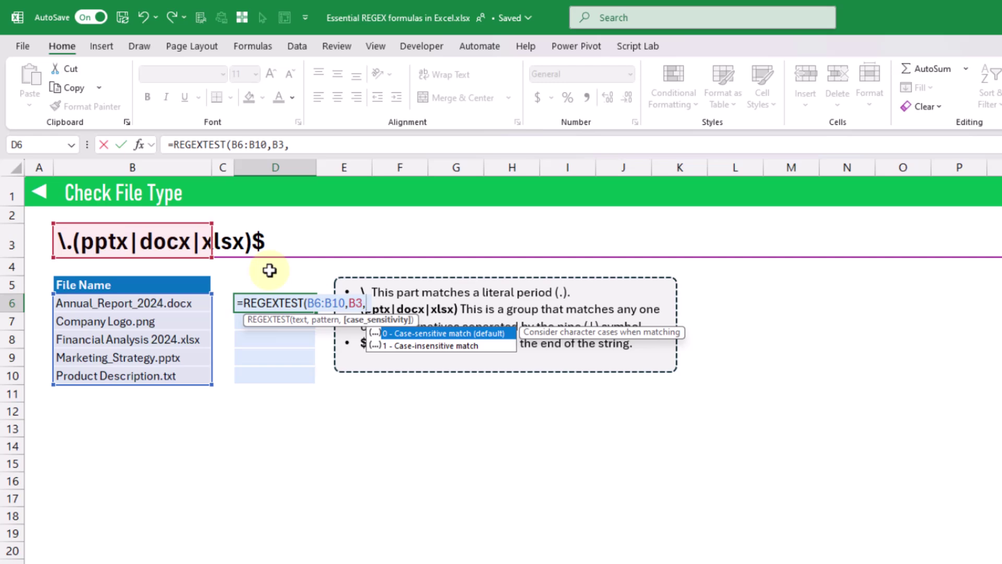
key("BackSpace")
type(")")
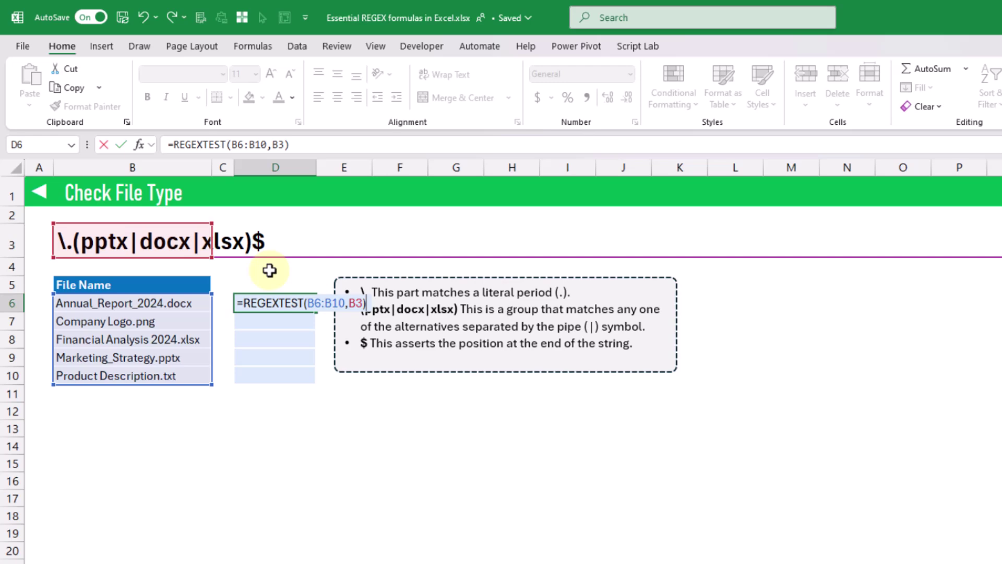
key("Return")
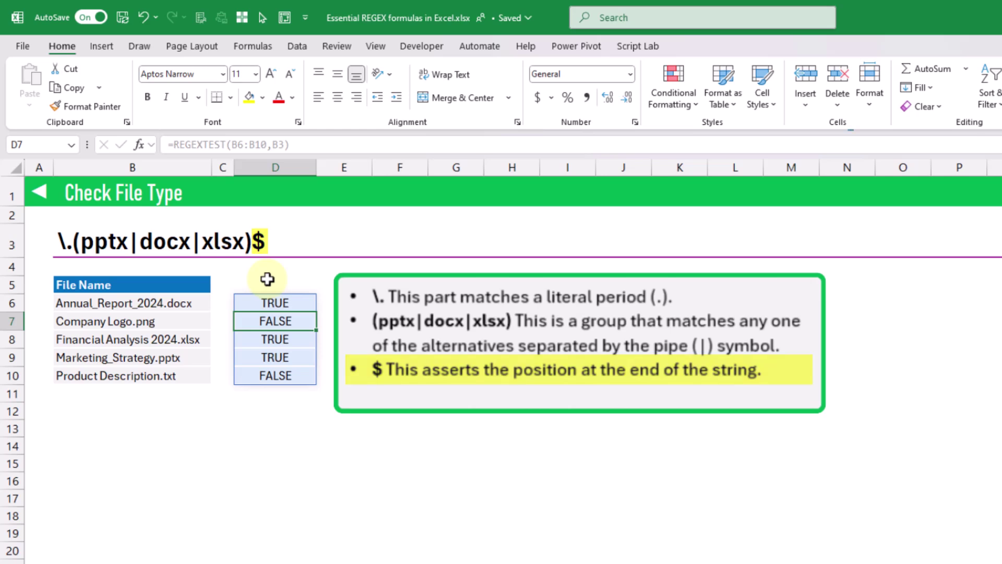
left_click(171, 306)
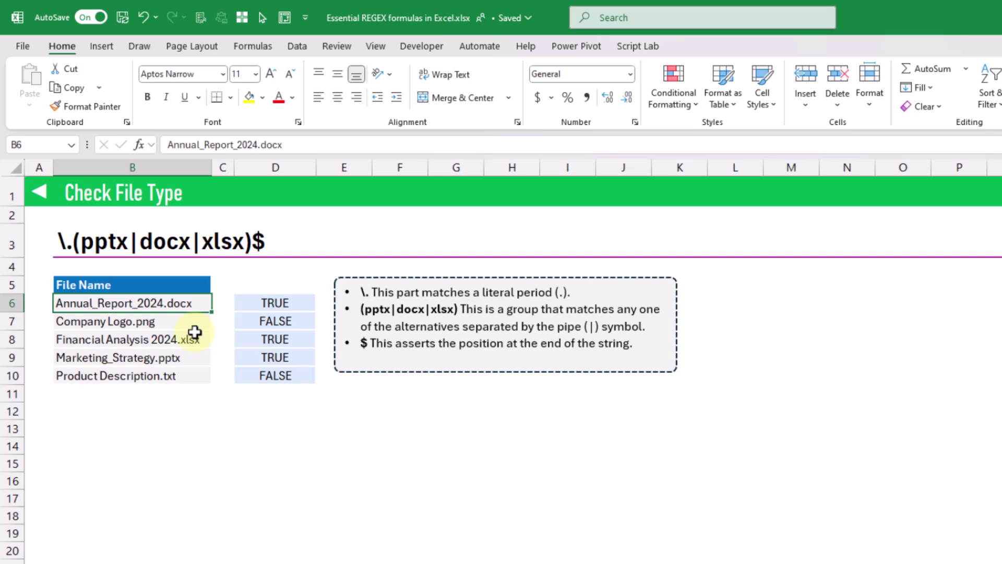
left_click(297, 303)
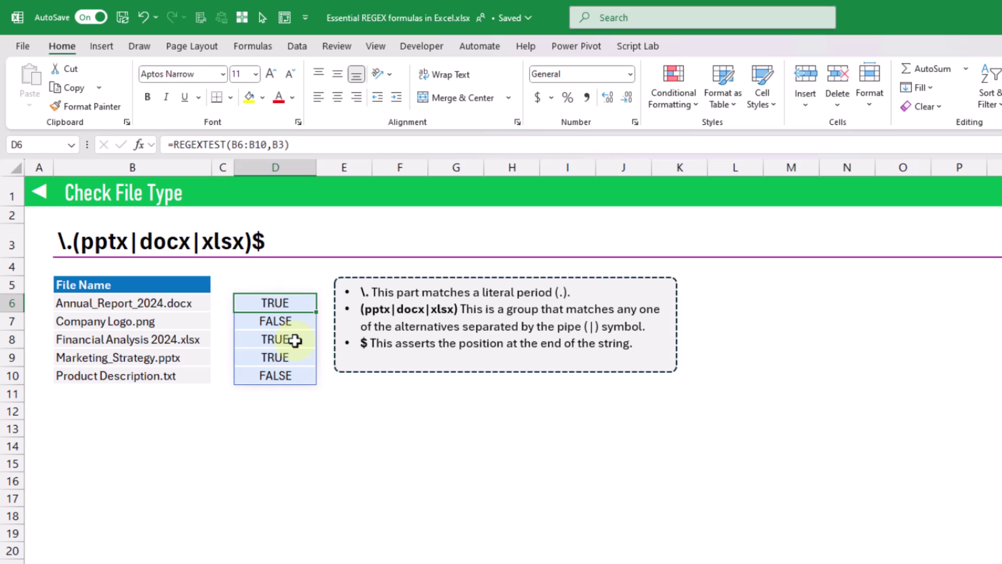
left_click(189, 321)
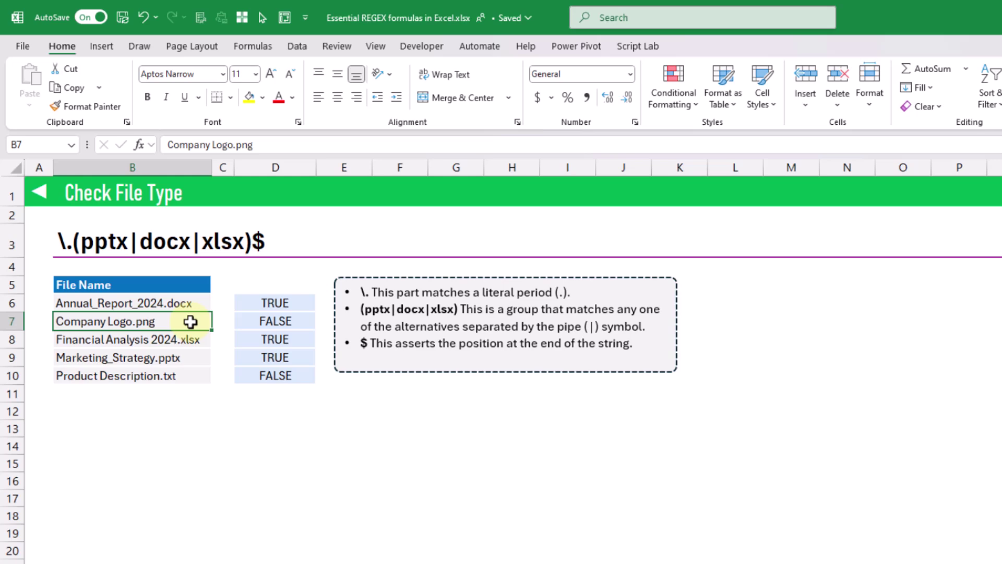
left_click(277, 319)
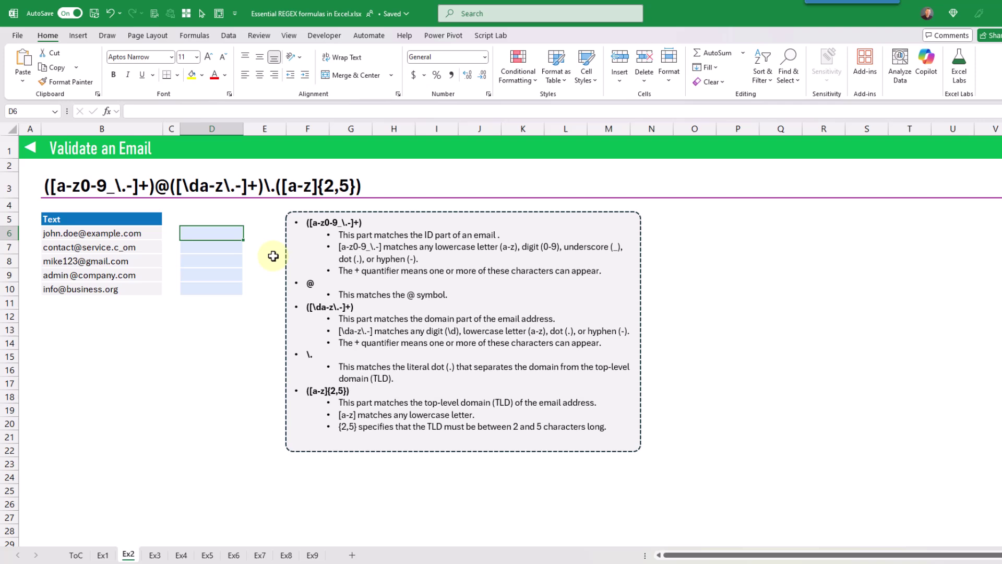
- In D6 of the Validate an Email sheet, enter a REGEXTEST formula checking B6:B10 against the pattern in B3
type("=")
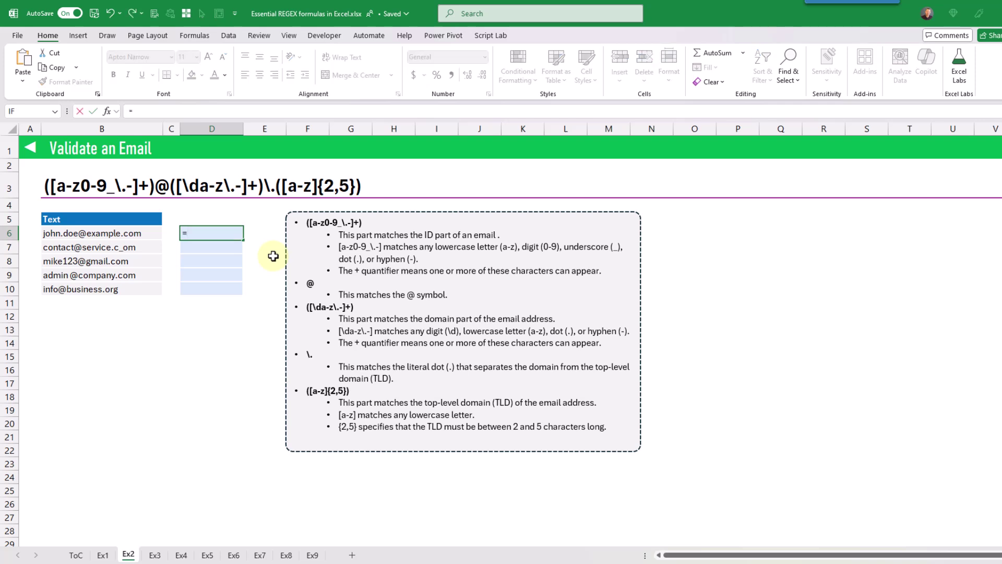
type("re")
key("Down")
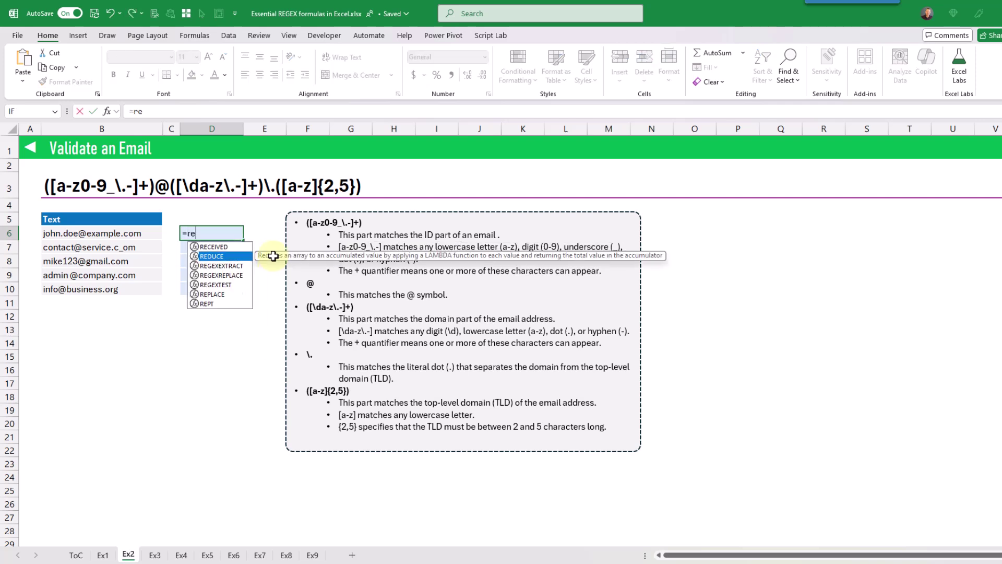
key("Down")
key("Down")
key("Down")
key("Tab")
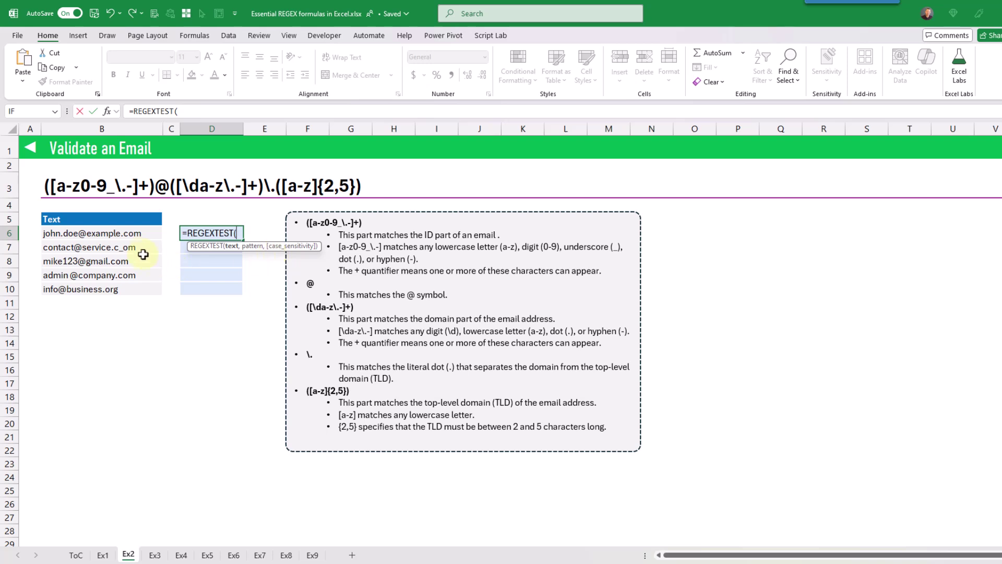
left_click_drag(134, 233, 134, 290)
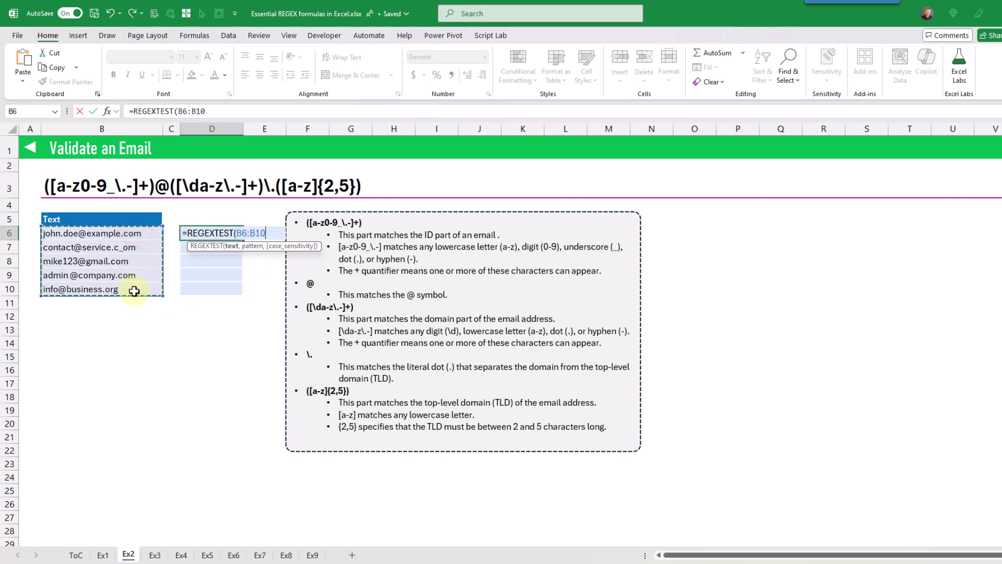
type(",")
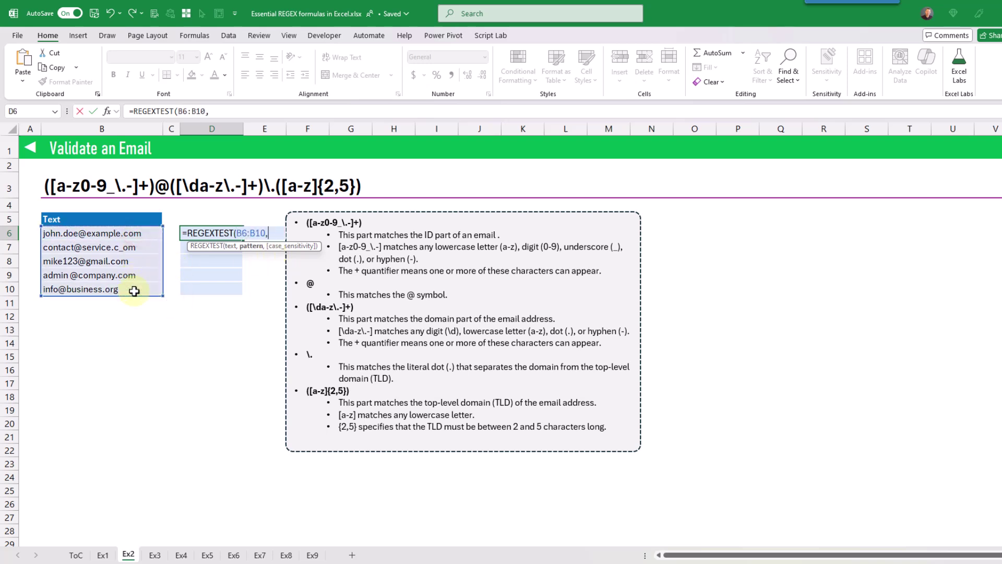
left_click(123, 185)
key("Return")
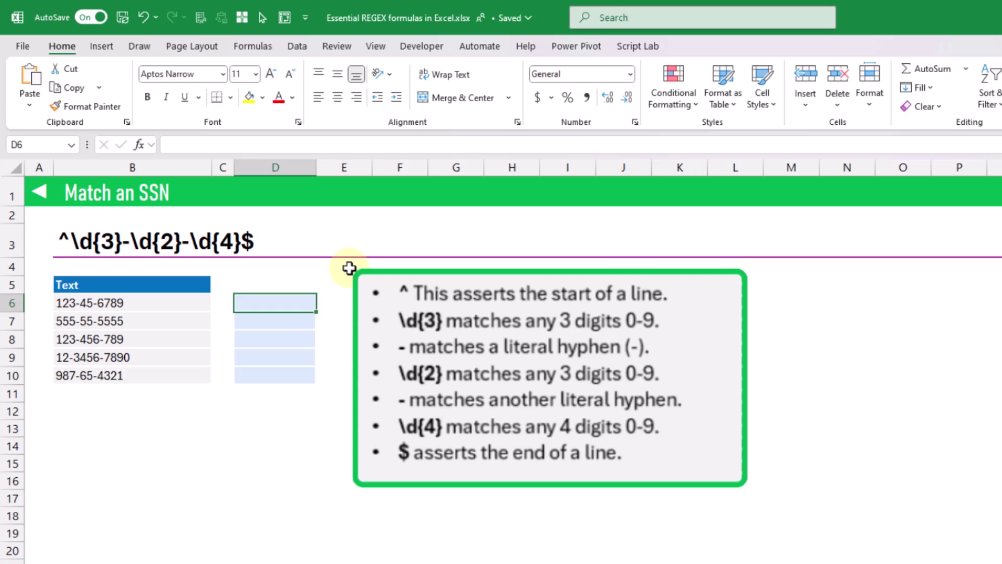
- In D6 of the Match an SSN sheet, enter =REGEXTEST(B6:B10,B3) to test the text entries against the SSN pattern
type("=re")
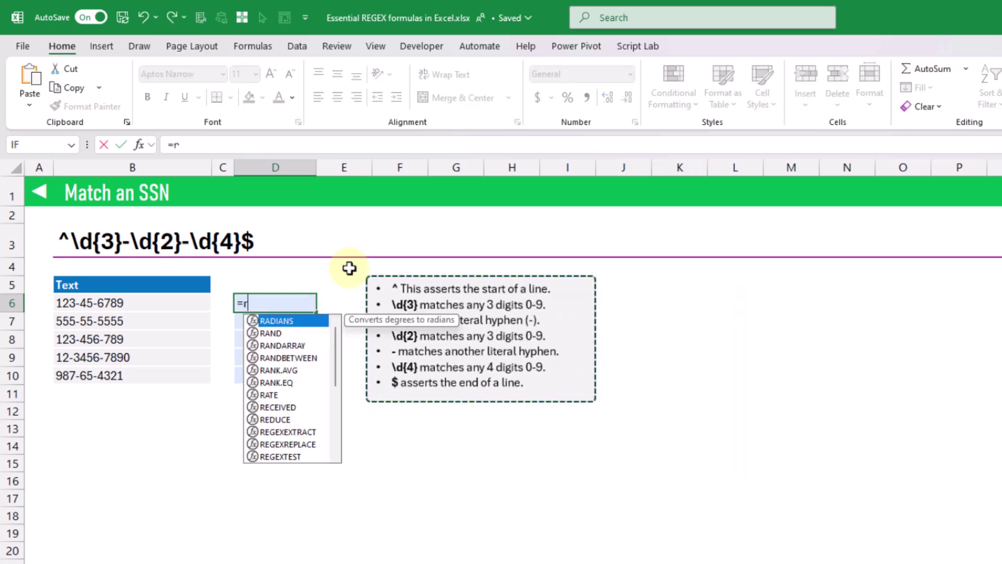
key("Down")
key("Down")
key("Down")
key("Down")
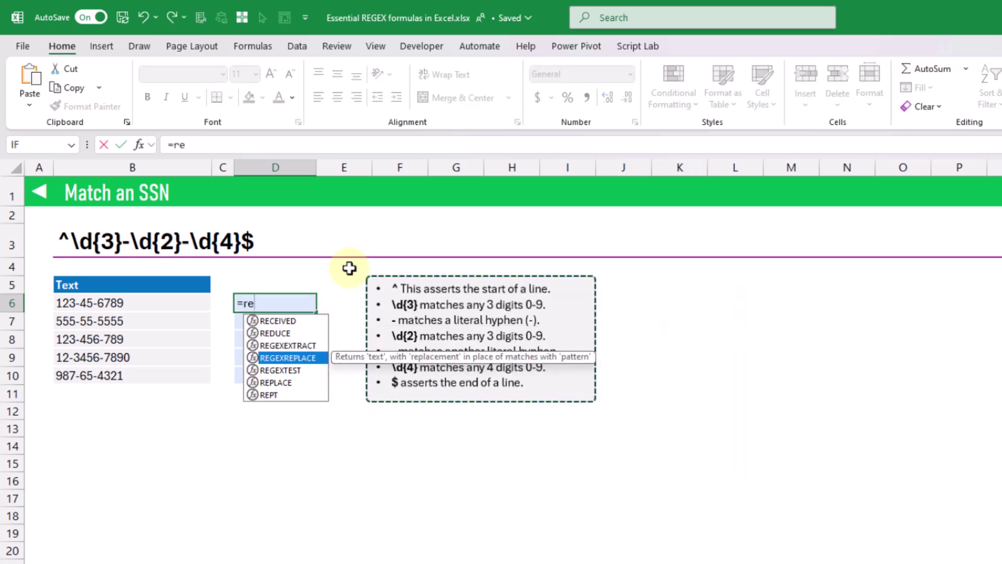
key("Tab")
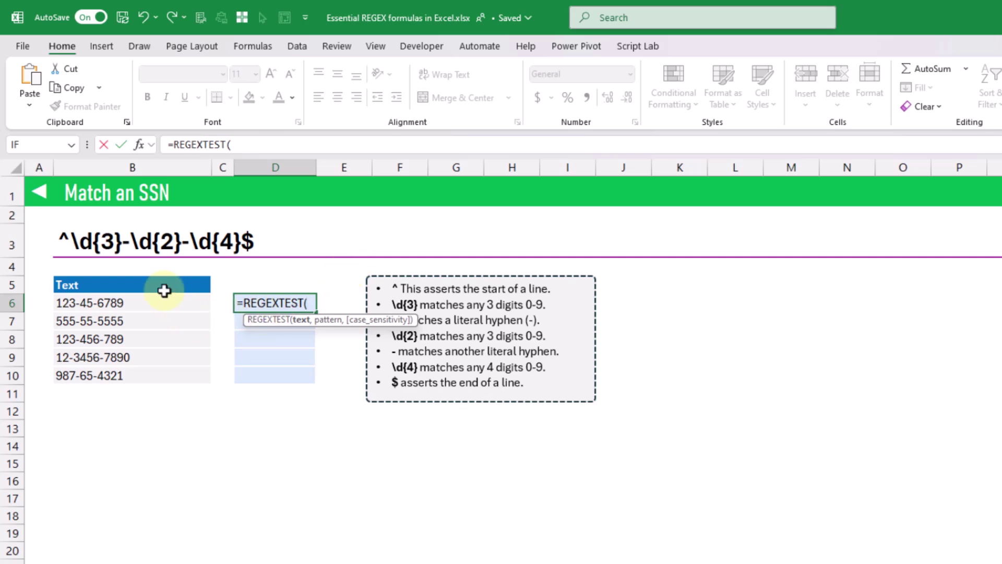
left_click_drag(145, 302, 148, 374)
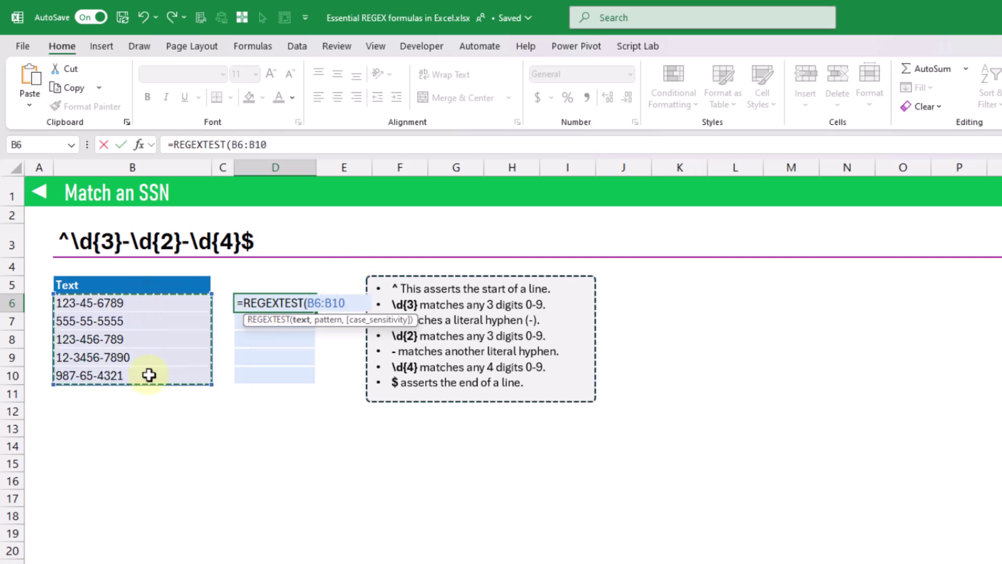
type(",")
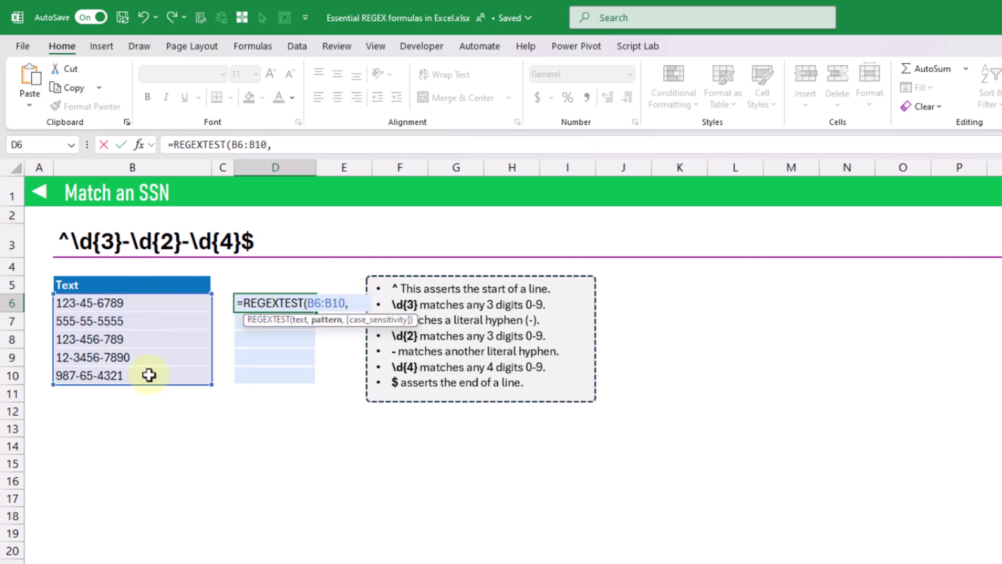
left_click(138, 237)
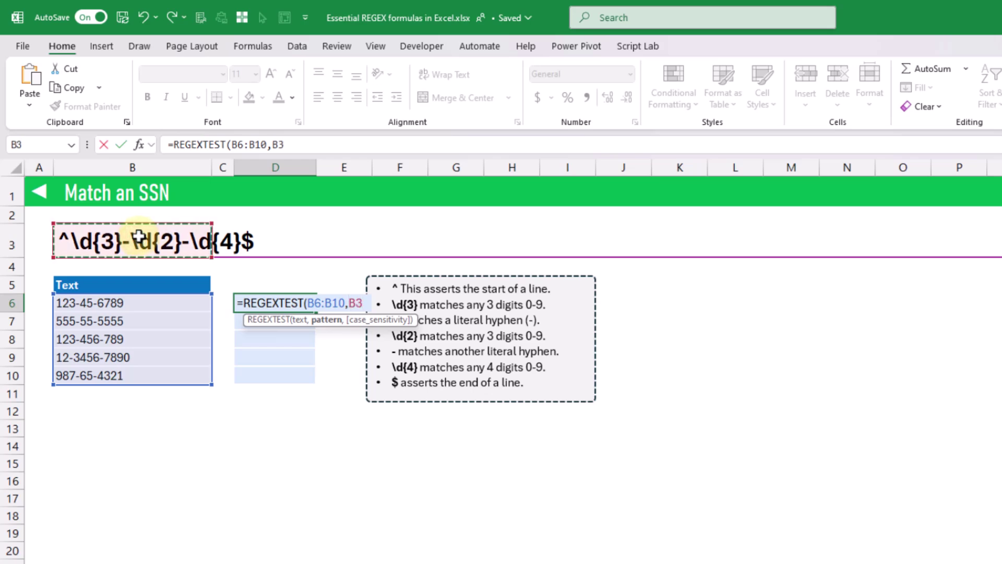
key("Return")
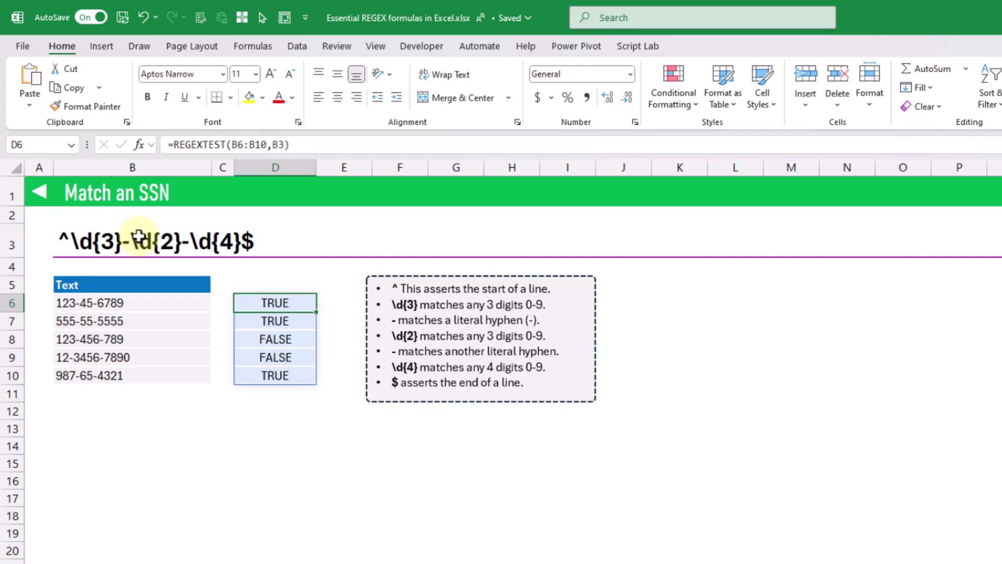
left_click(143, 302)
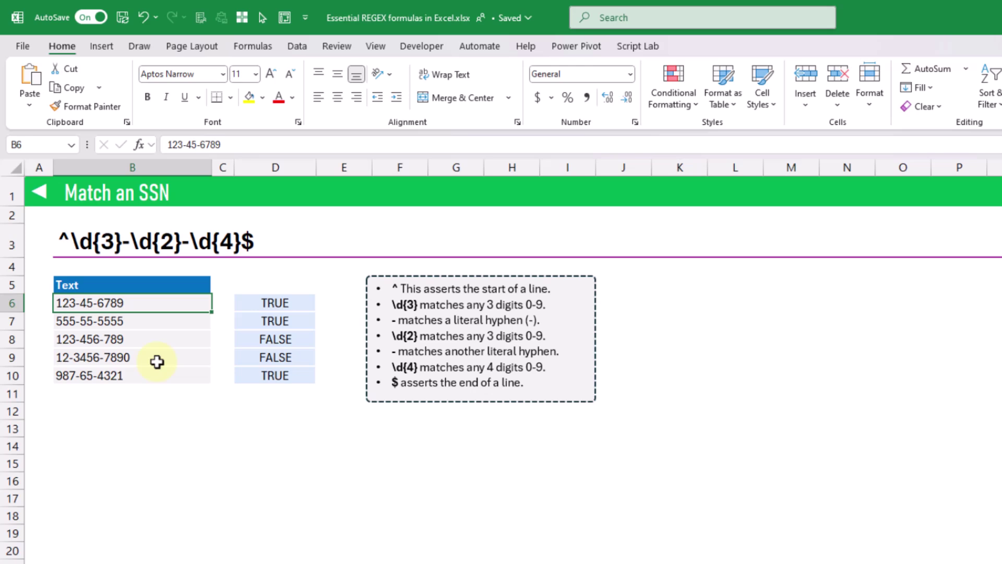
left_click(157, 360)
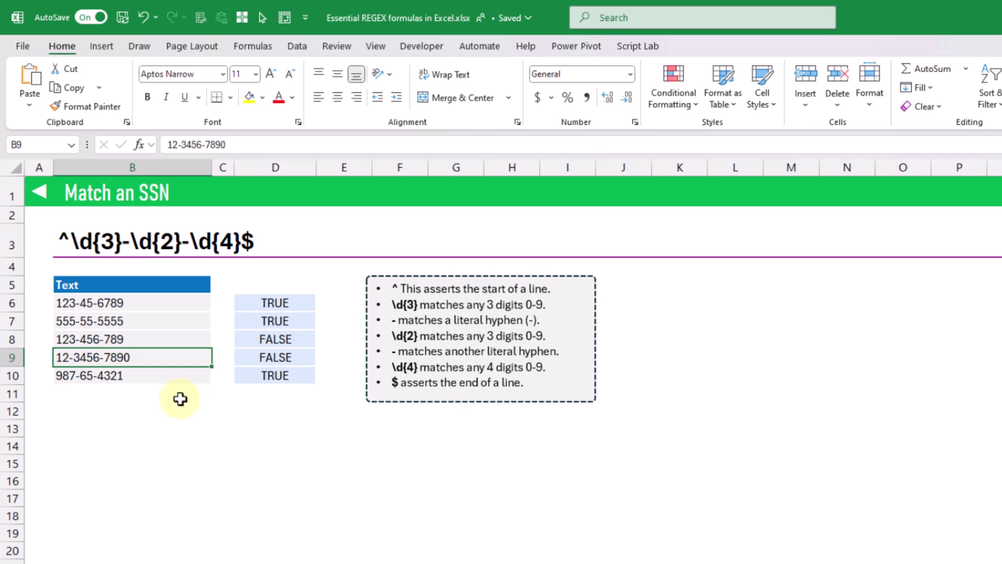
left_click(276, 356)
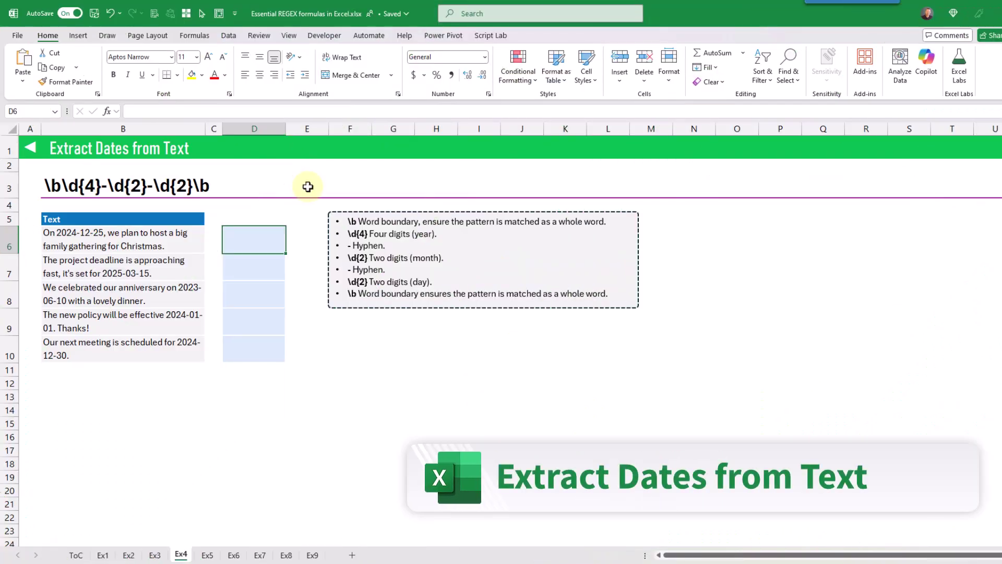
- Enter =REGEXEXTRACT(B6,B3) in D6 of the Extract Dates from Text sheet to pull the date from the first text
left_click(175, 233)
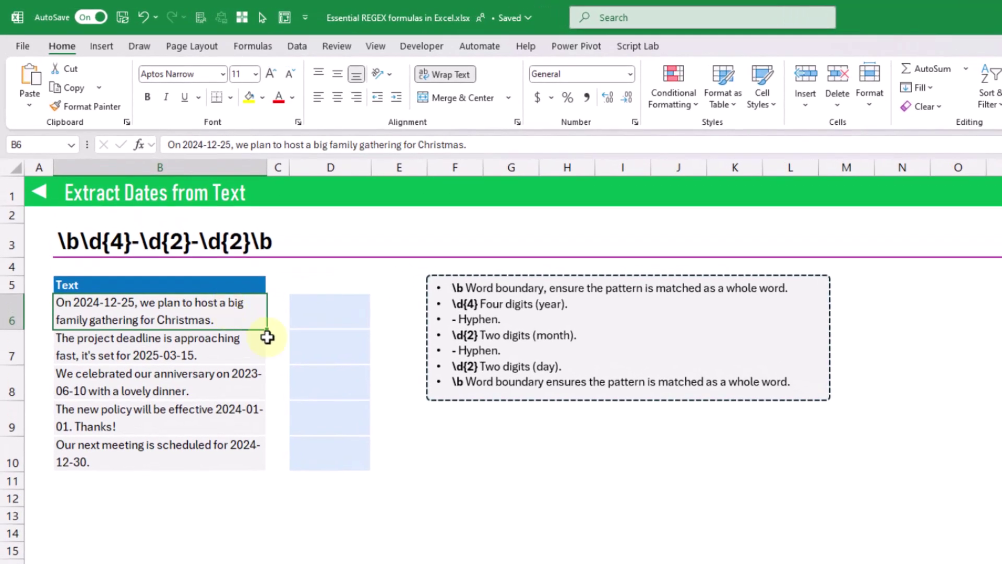
left_click(334, 314)
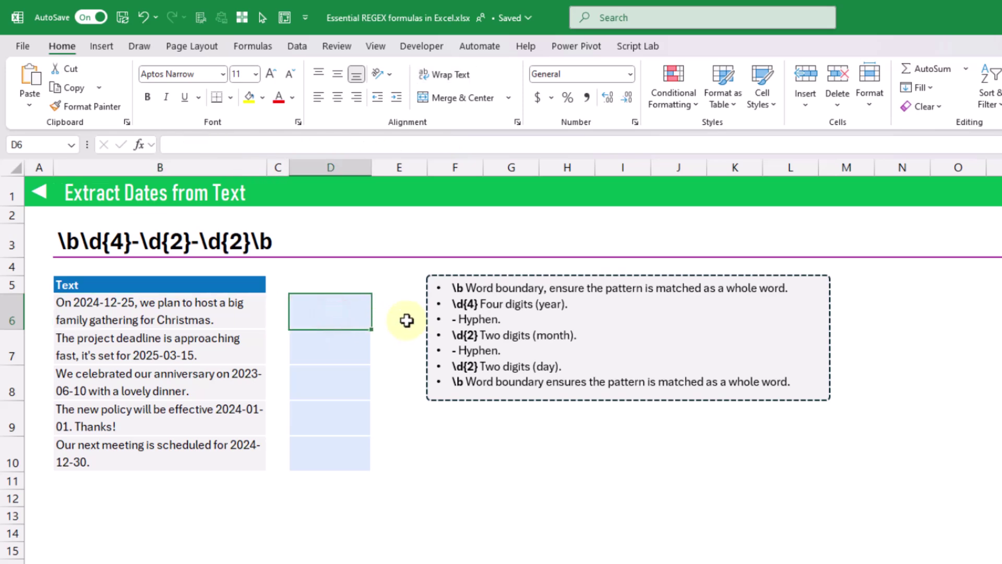
type("=reg")
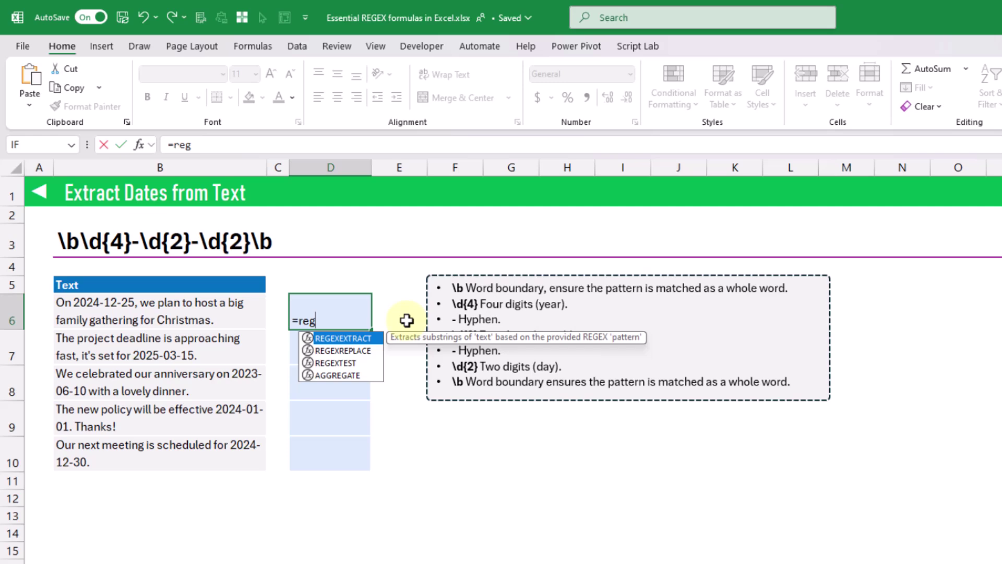
key("Tab")
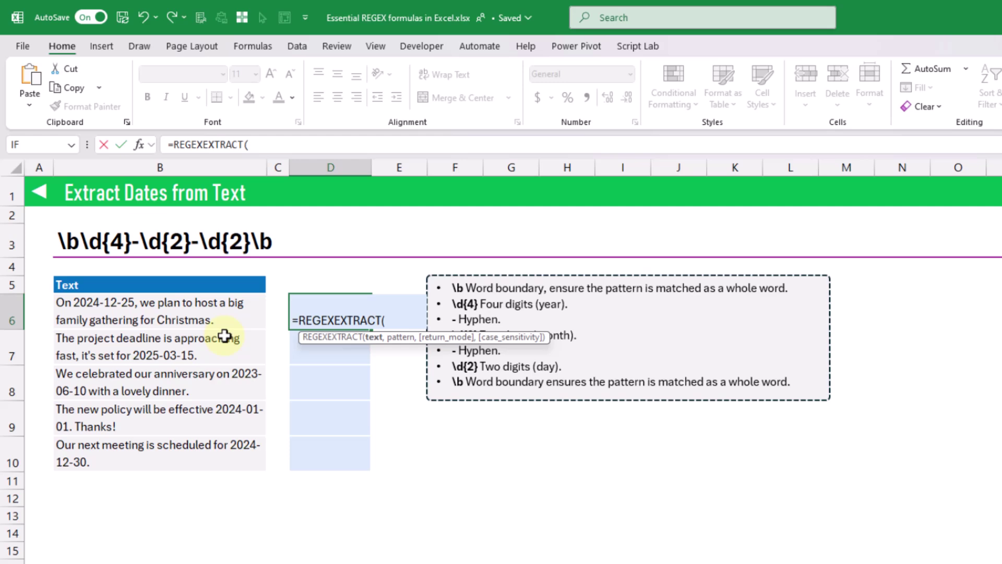
left_click(196, 315)
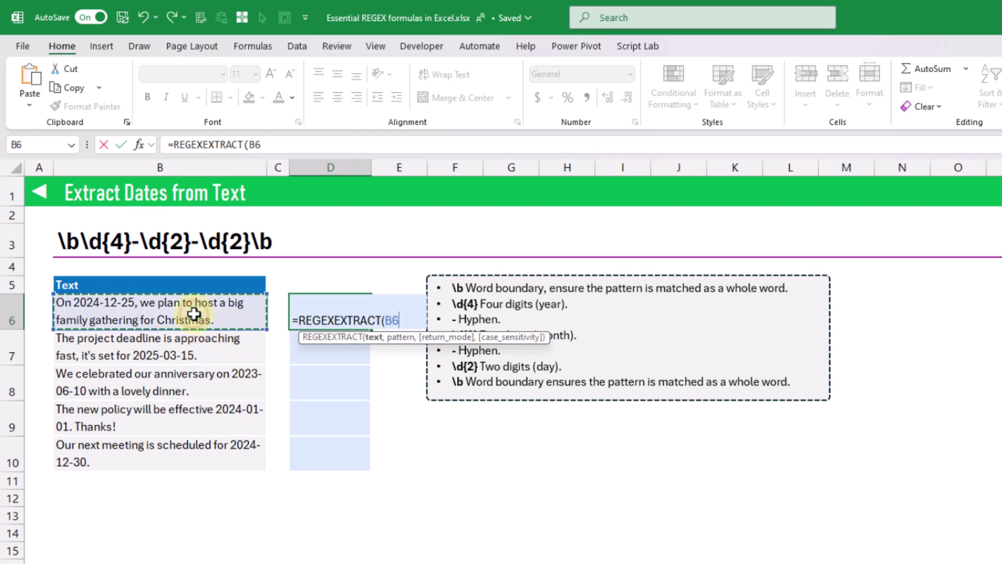
type(",")
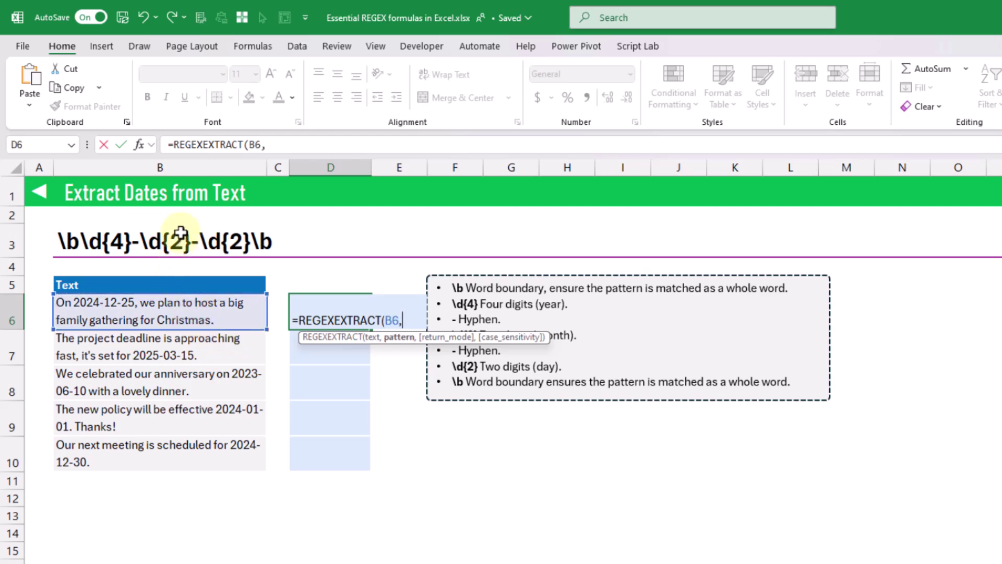
left_click(180, 228)
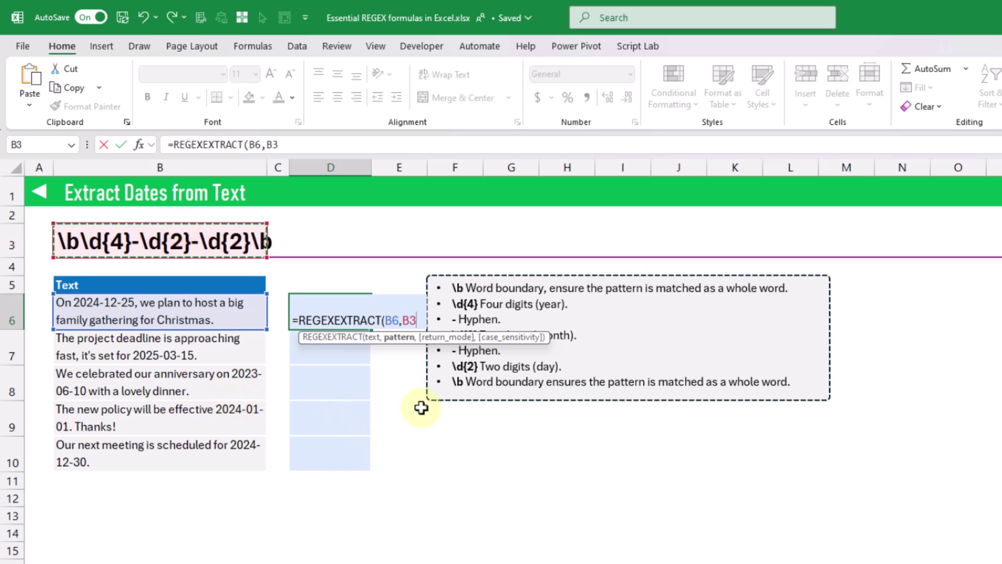
key("Return")
key("Up")
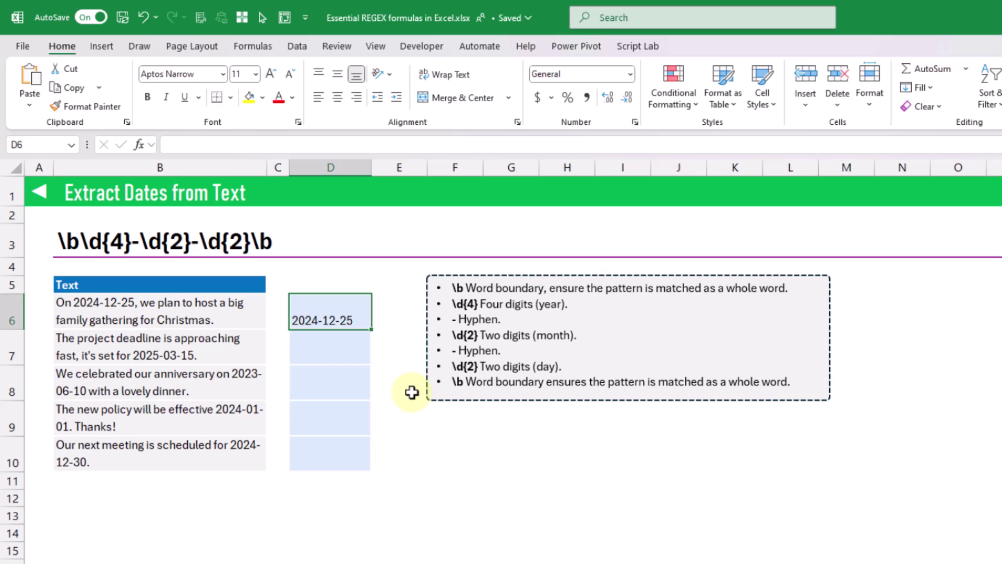
- Extend the text argument of the D6 date extraction formula to the whole range B6:B10
left_click(300, 144)
left_click_drag(271, 334, 263, 463)
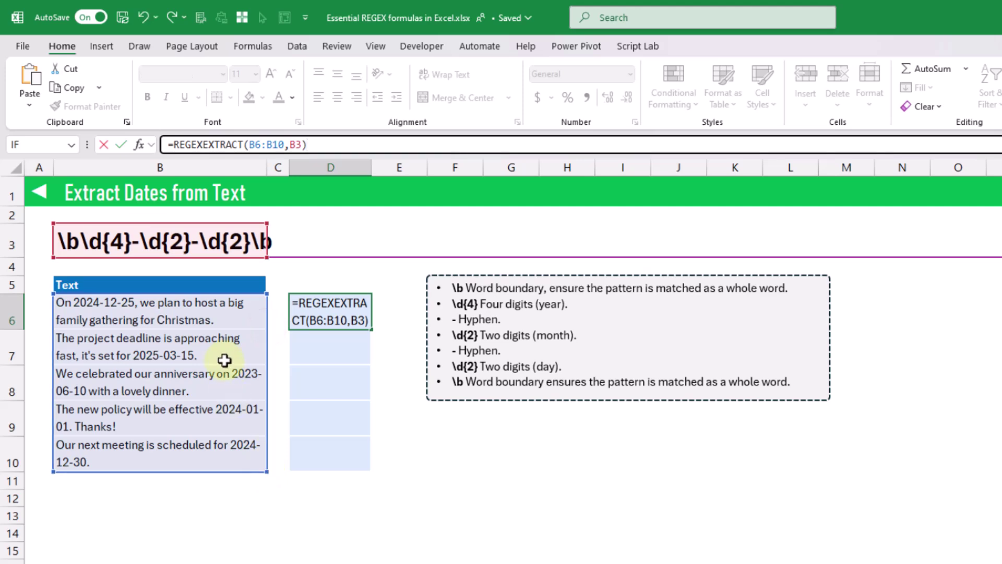
key("ctrl+Return")
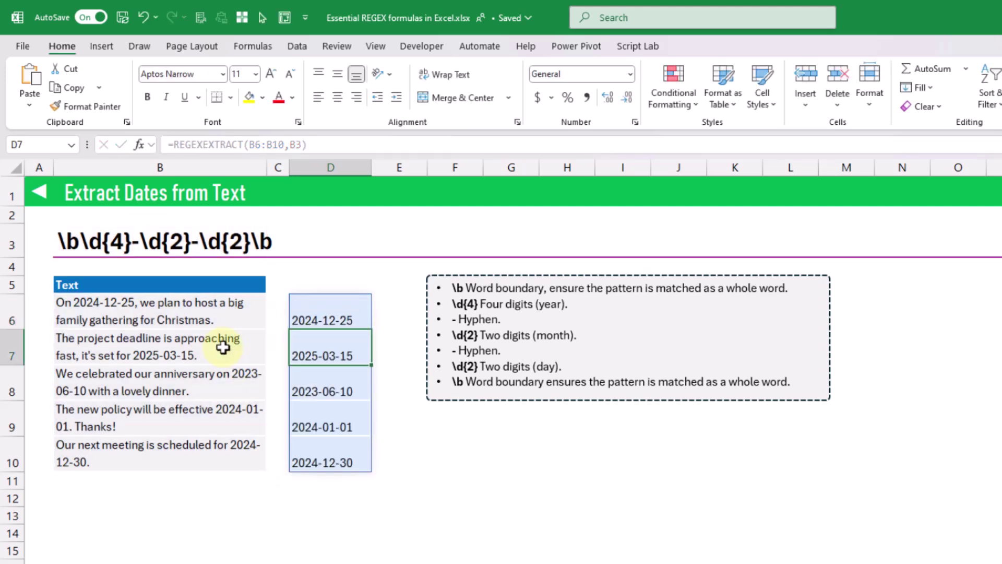
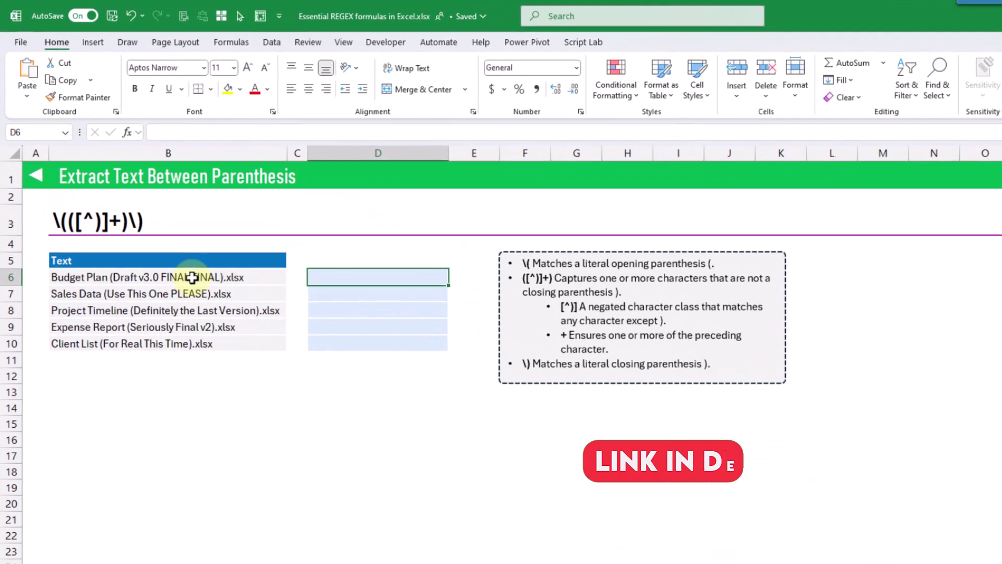
- In D6 of the Extract Text Between Parenthesis sheet, enter a REGEXEXTRACT formula applying the pattern in B3 to B6:B10
left_click_drag(193, 277, 194, 342)
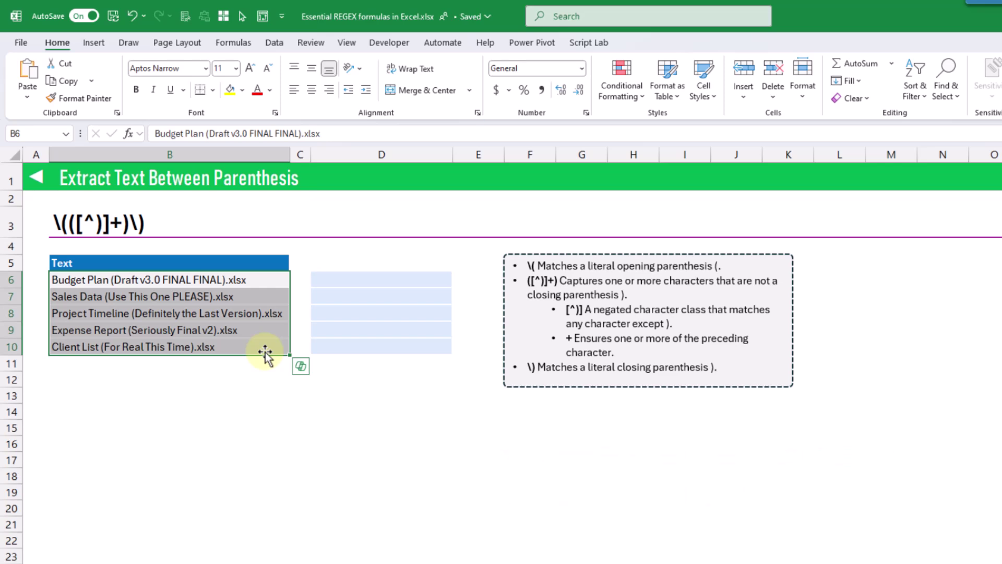
left_click(157, 222)
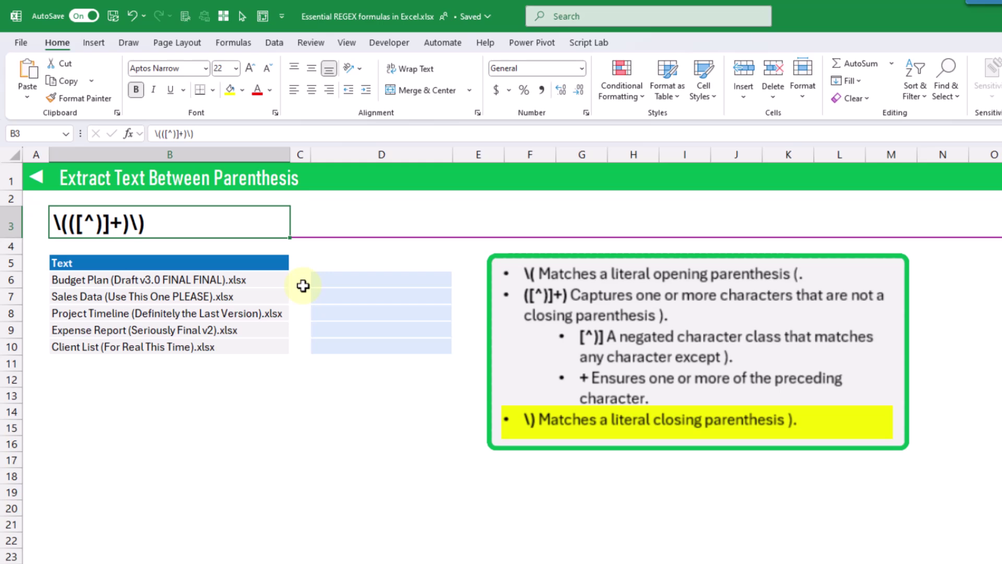
left_click(345, 280)
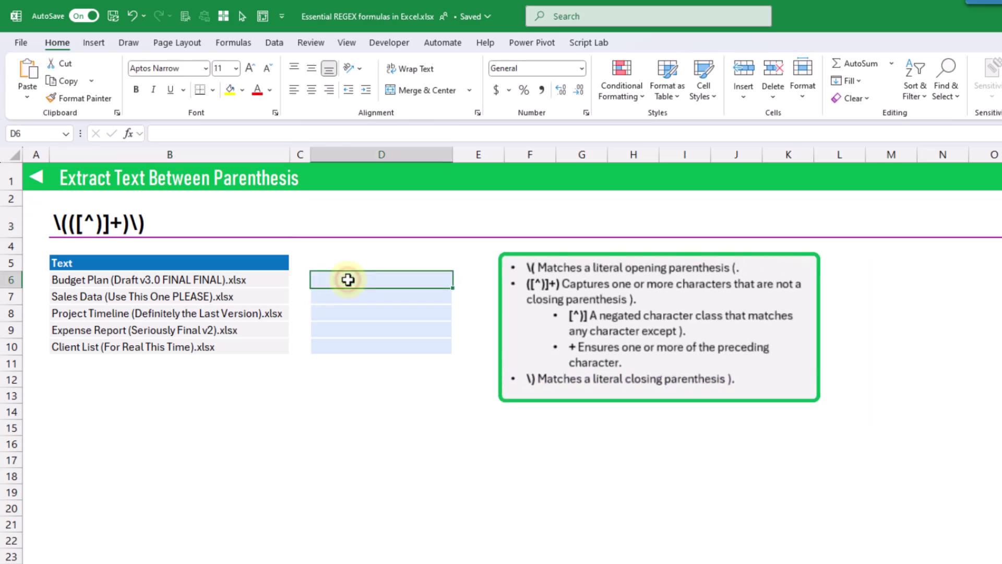
type("=")
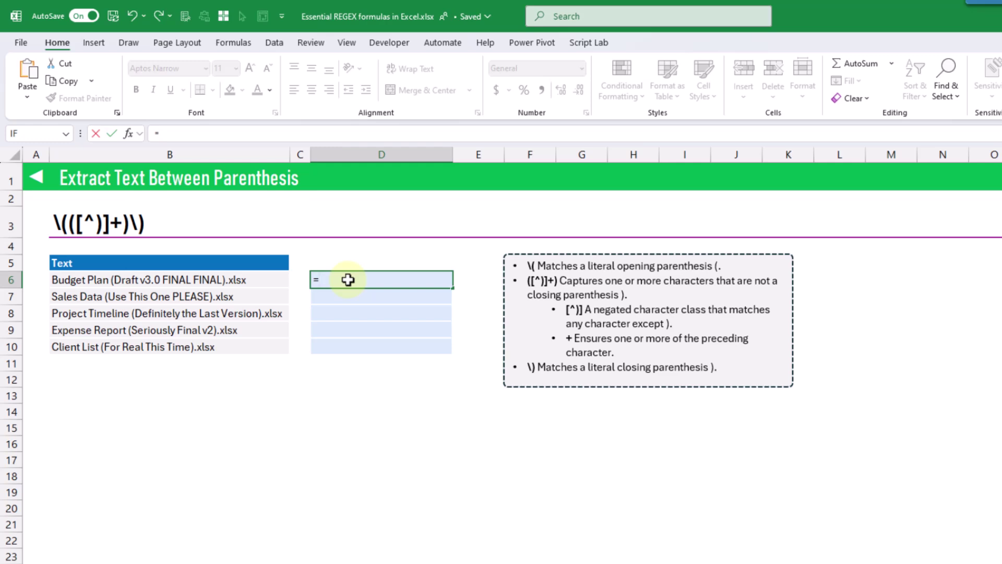
type("re")
key("Down")
key("Down")
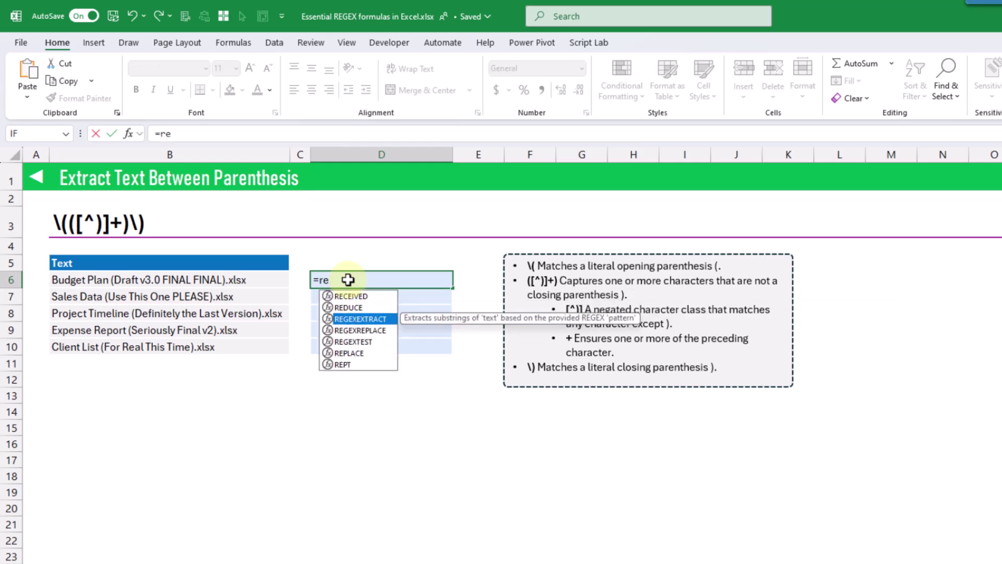
key("Down")
key("Down")
key("Up")
key("Up")
key("Tab")
left_click(251, 280)
left_click_drag(251, 281, 253, 347)
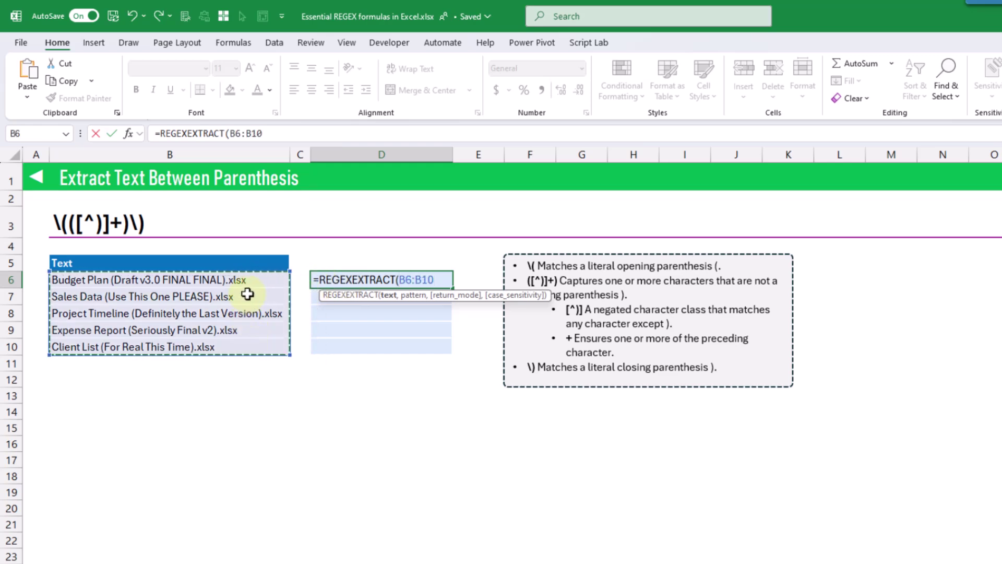
type(",")
left_click(162, 230)
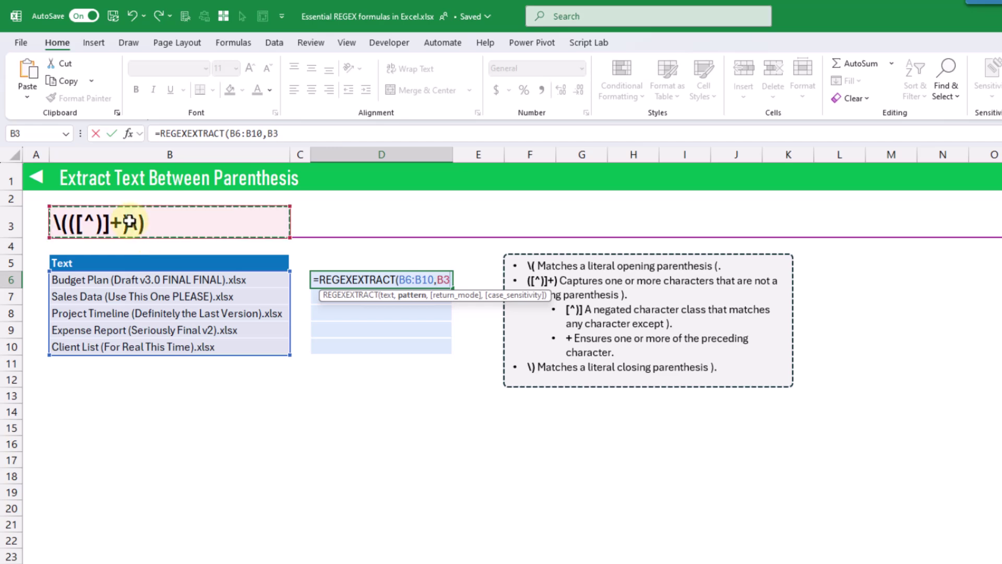
key("Return")
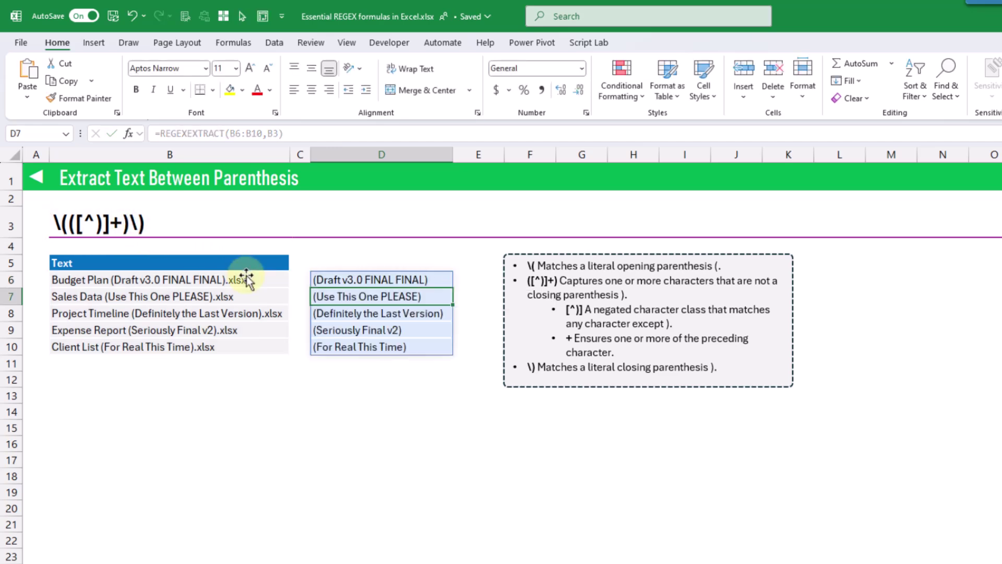
left_click(390, 279)
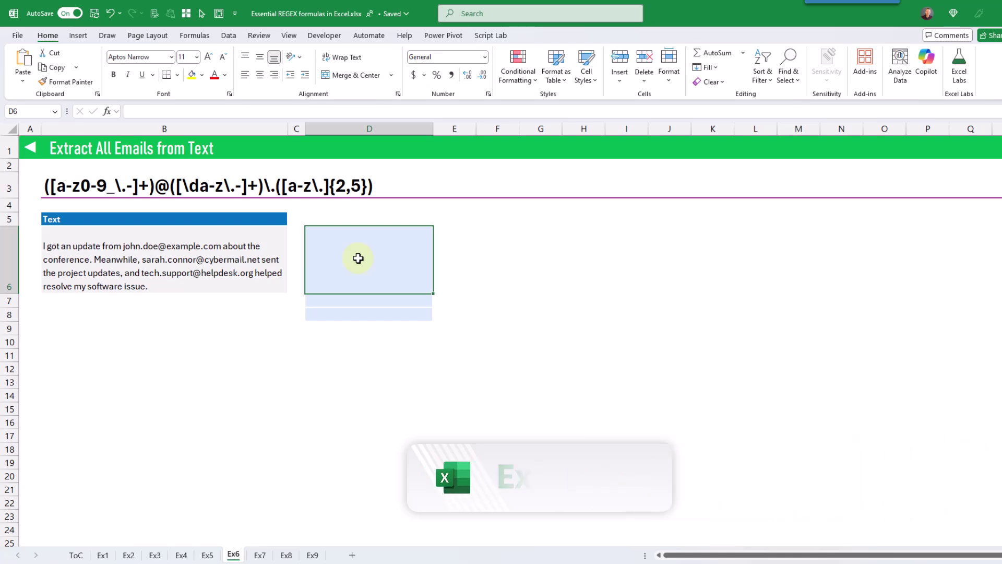
- In D6 of the Extract All Emails from Text sheet, enter =REGEXEXTRACT(B6,B3) to pull an email address from the paragraph
left_click(189, 248)
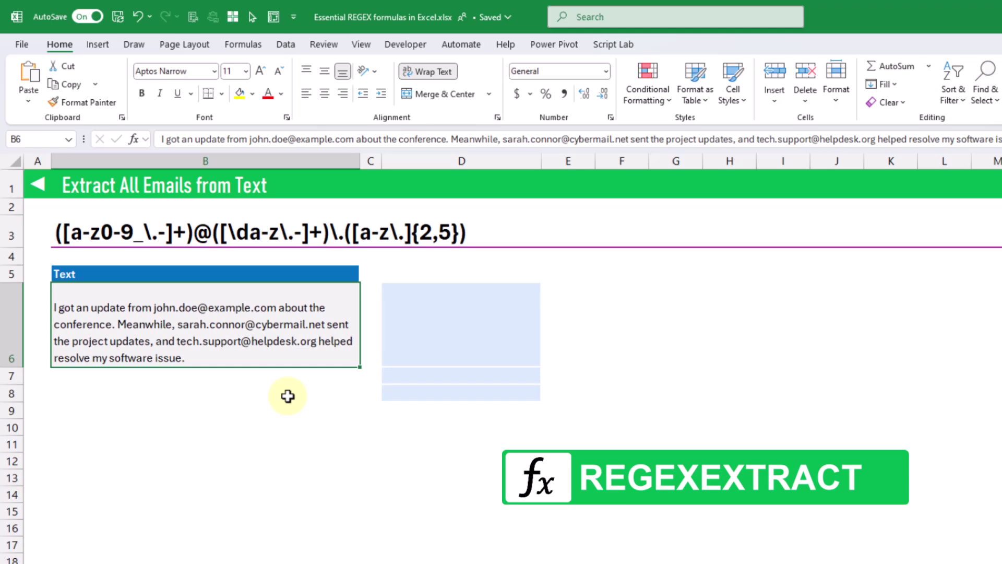
key("Up")
key("Up")
key("Up")
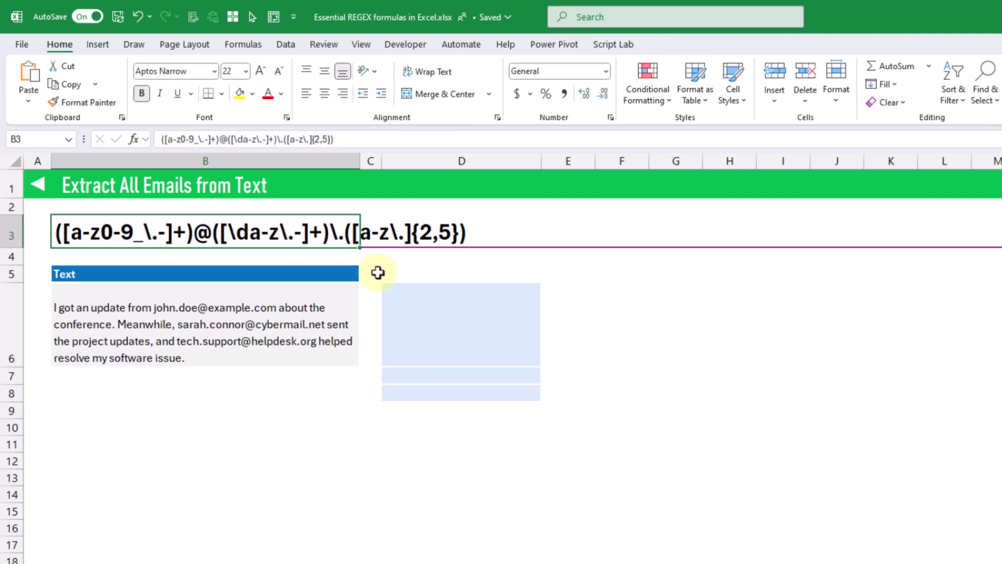
left_click(436, 324)
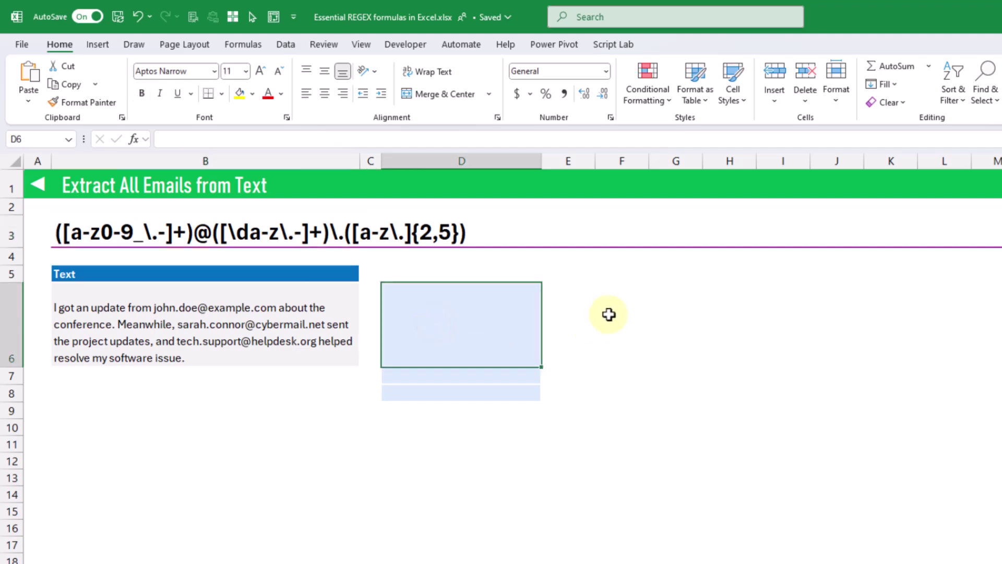
type("=")
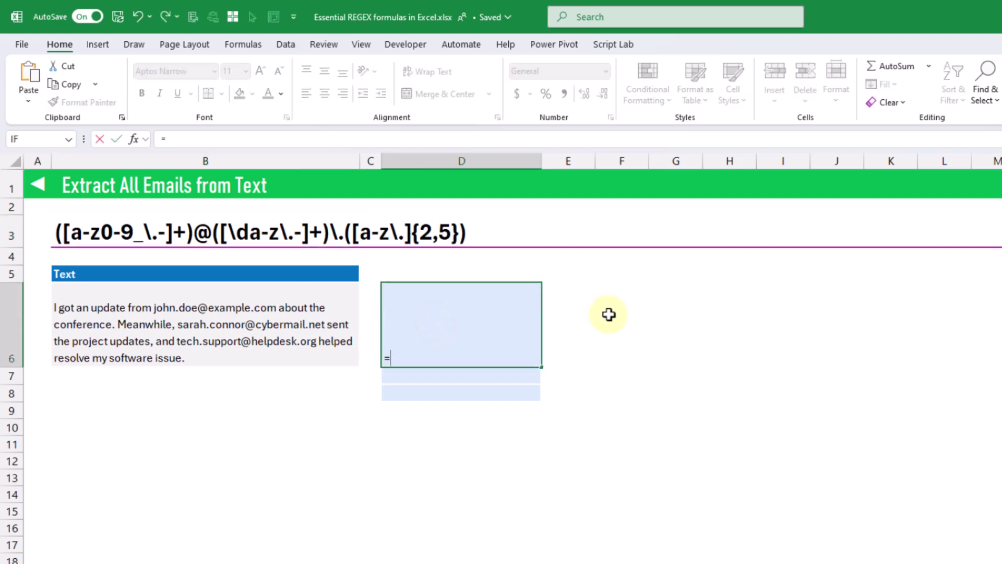
type("reg")
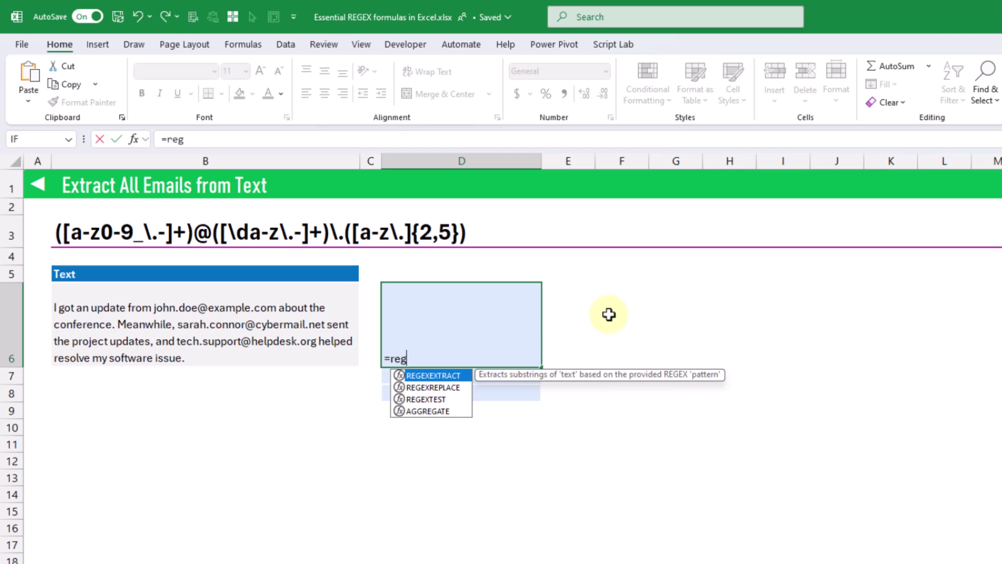
key("Tab")
key("Left")
key("Left")
type(",")
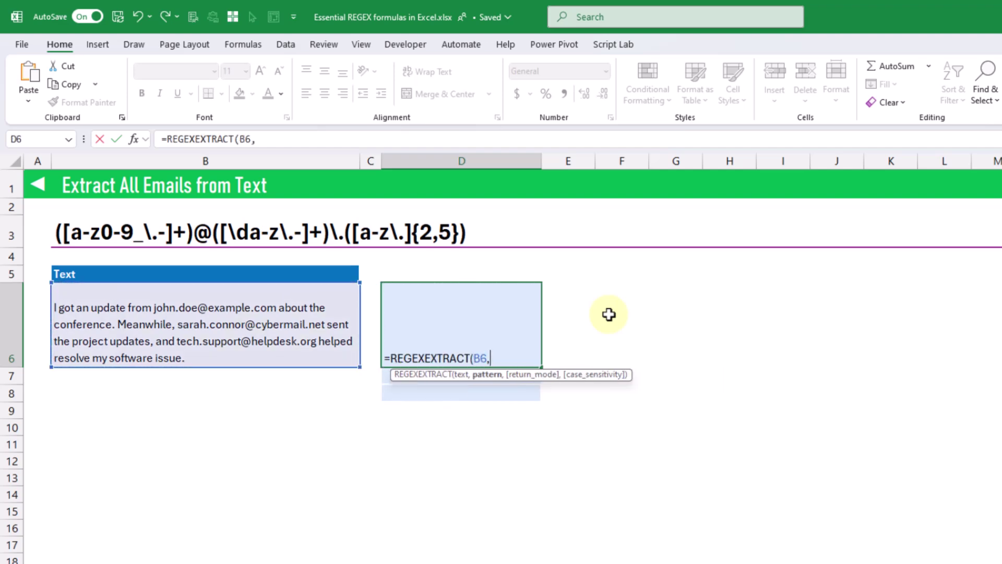
left_click(247, 234)
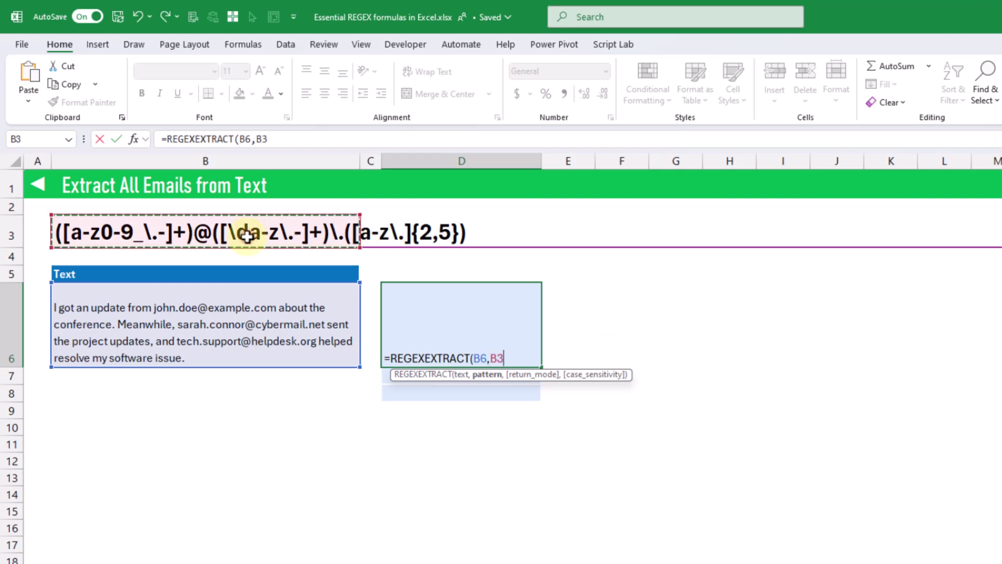
key("Return")
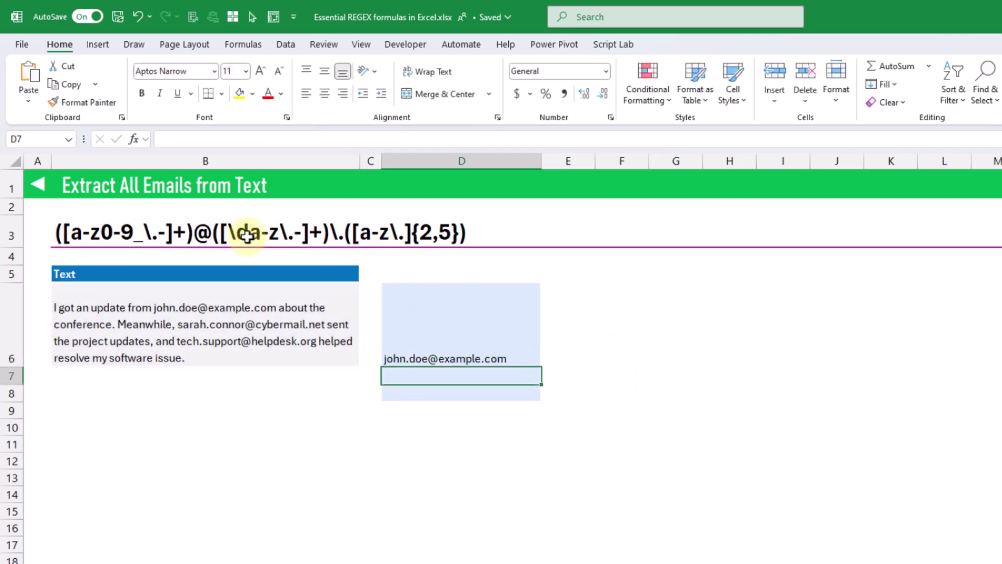
- Add return mode 1 (All matches) to the D6 email extraction formula and select the neighbouring result in E6
key("Up")
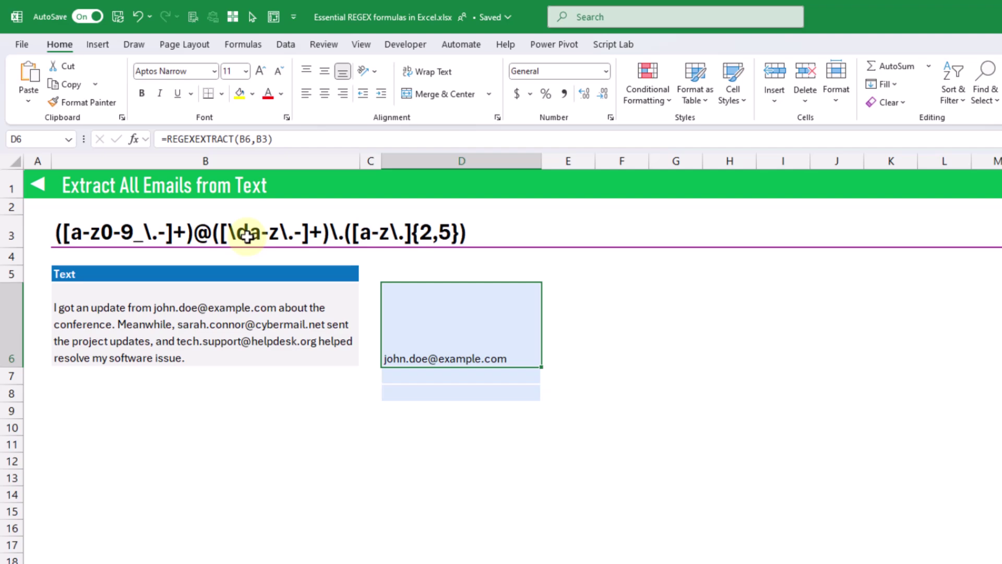
key("F2")
key("BackSpace")
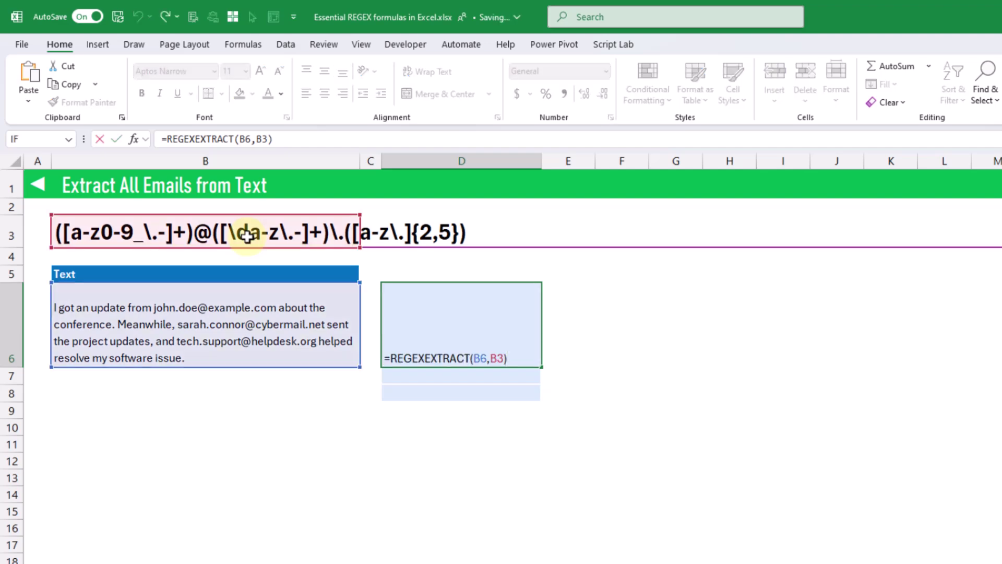
type(",")
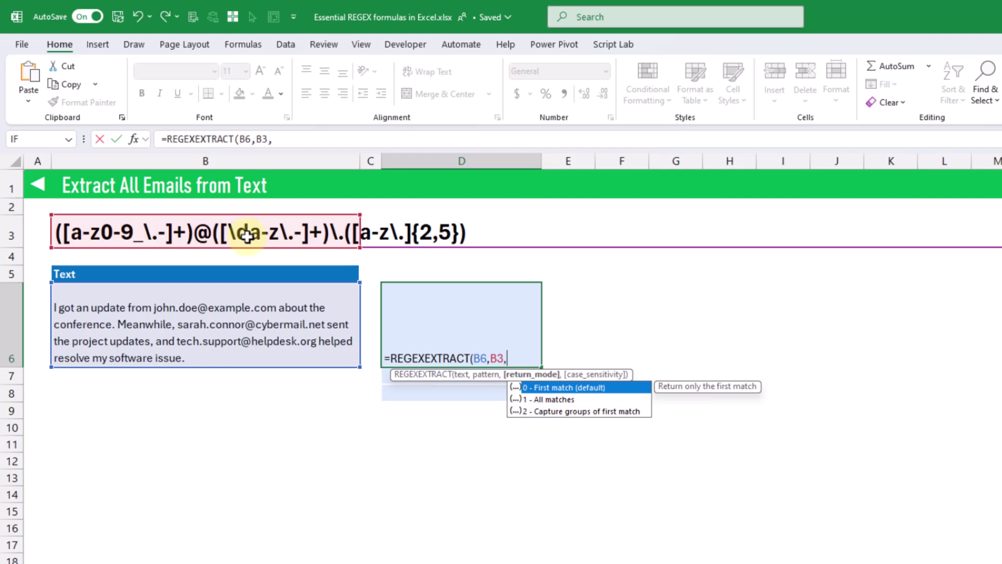
key("Down")
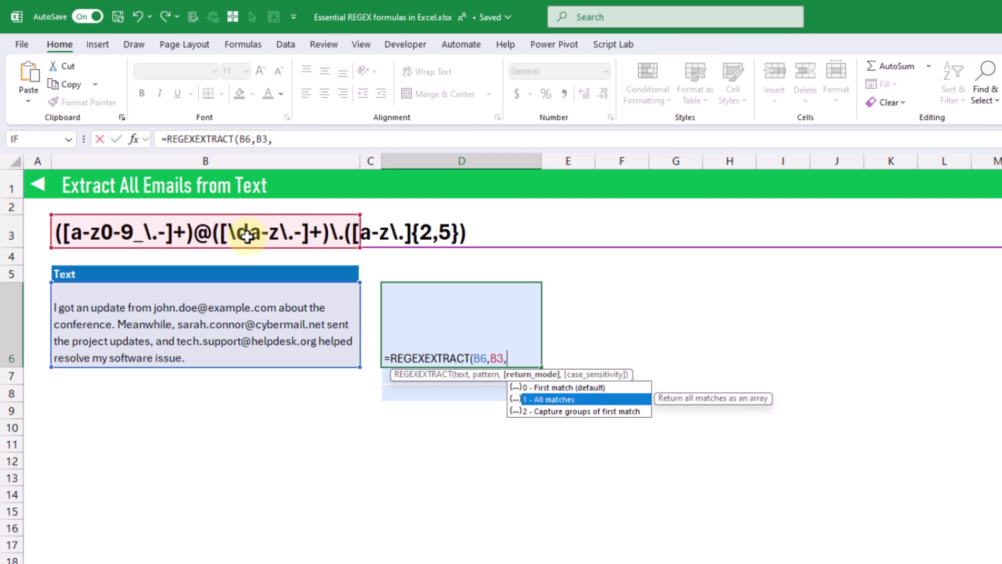
key("Tab")
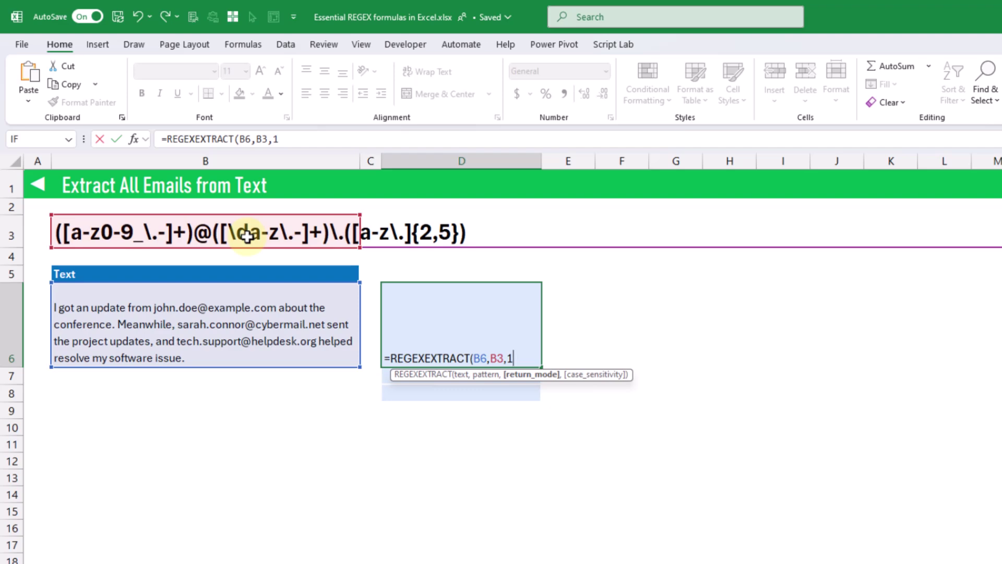
type(")")
key("Return")
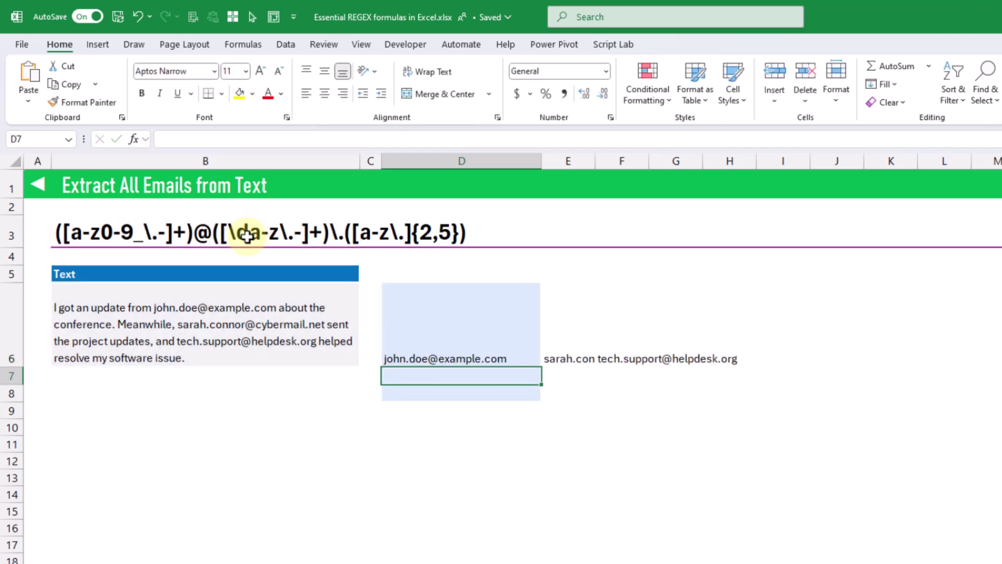
key("Up")
key("Right")
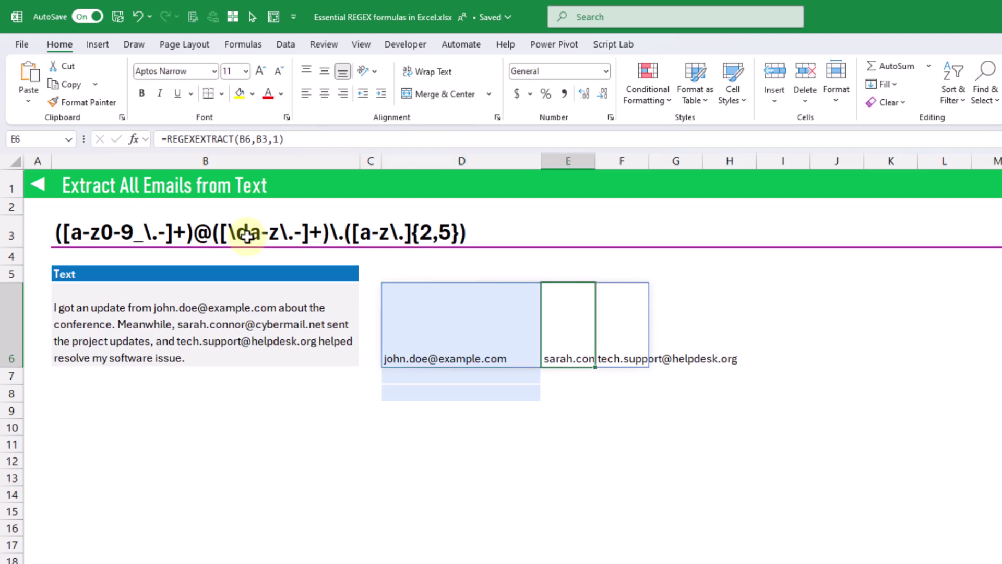
- Wrap the D6 email extraction formula in TRANSPOSE so the results spill down the column: =TRANSPOSE(REGEXEXTRACT(B6,B3,1))
key("Right")
key("Left")
key("Left")
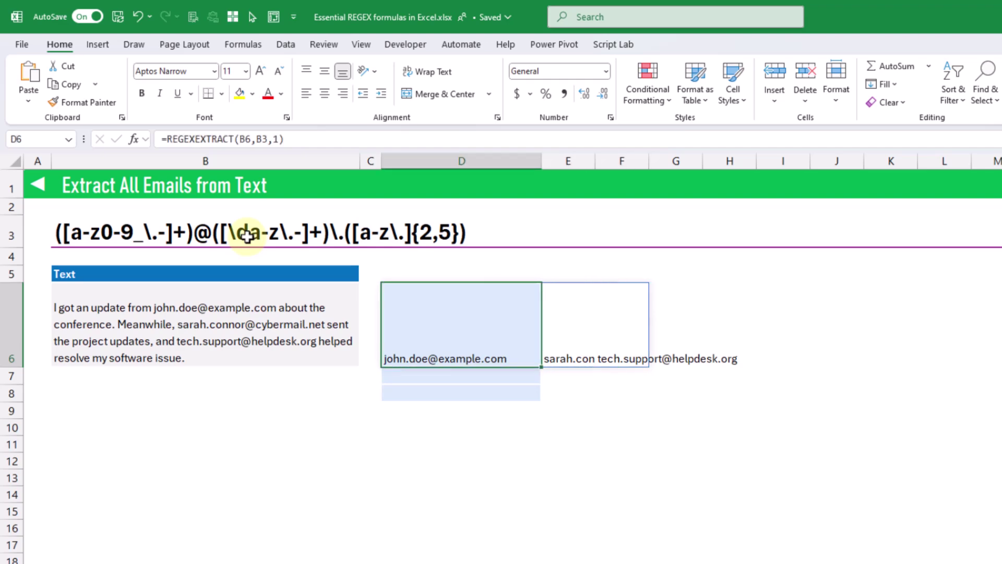
left_click(165, 139)
type("tra")
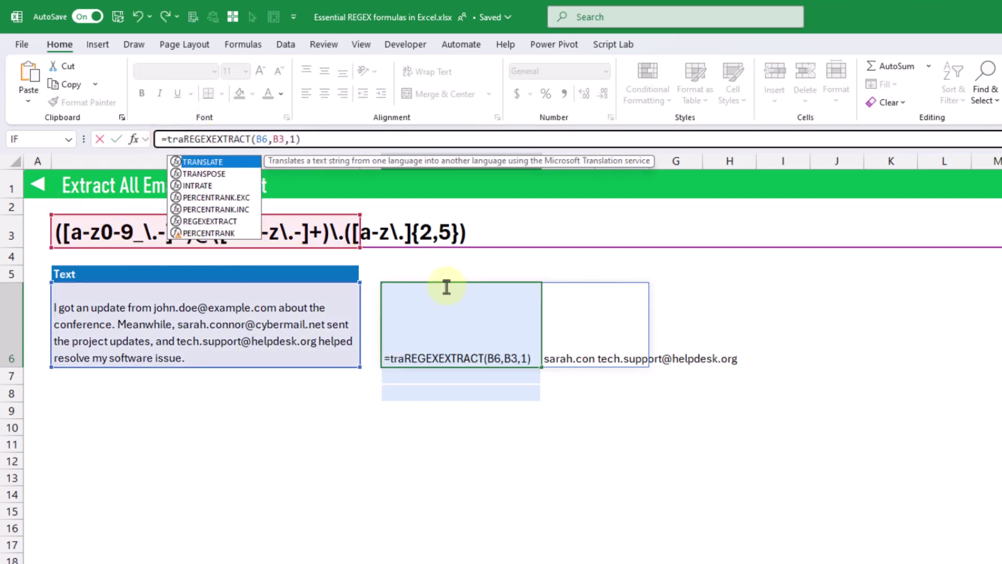
key("Down")
key("Tab")
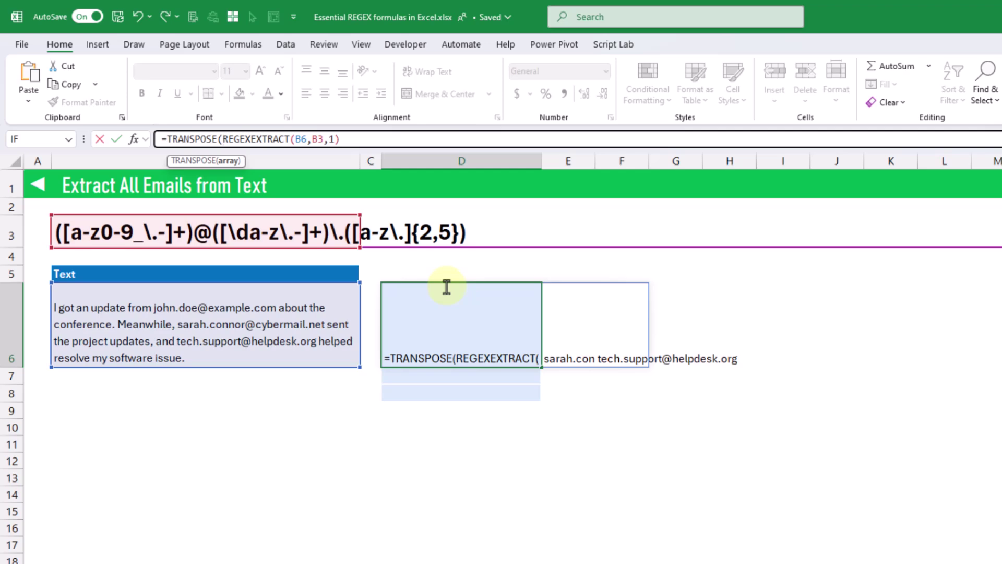
key("Return")
key("Return")
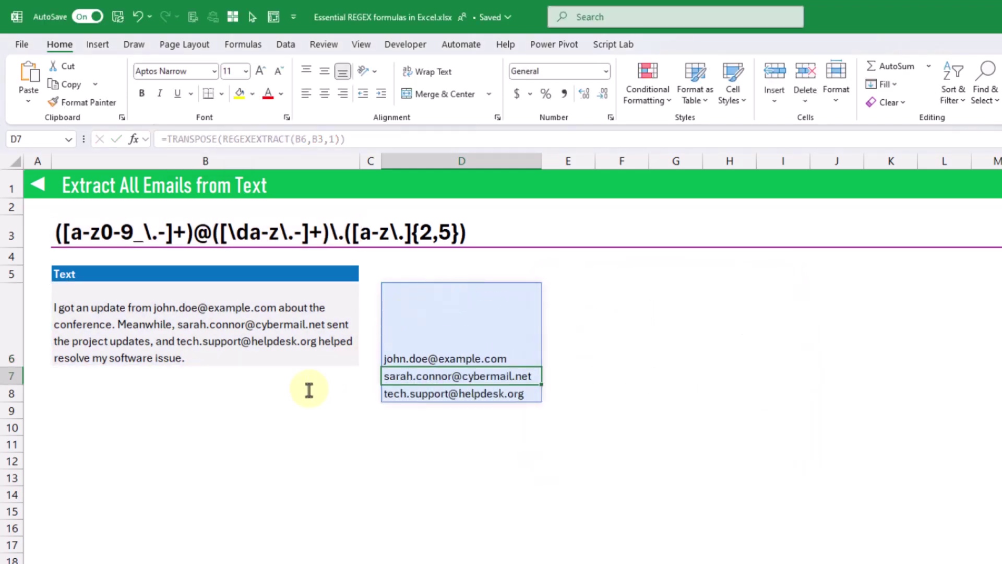
left_click(313, 362)
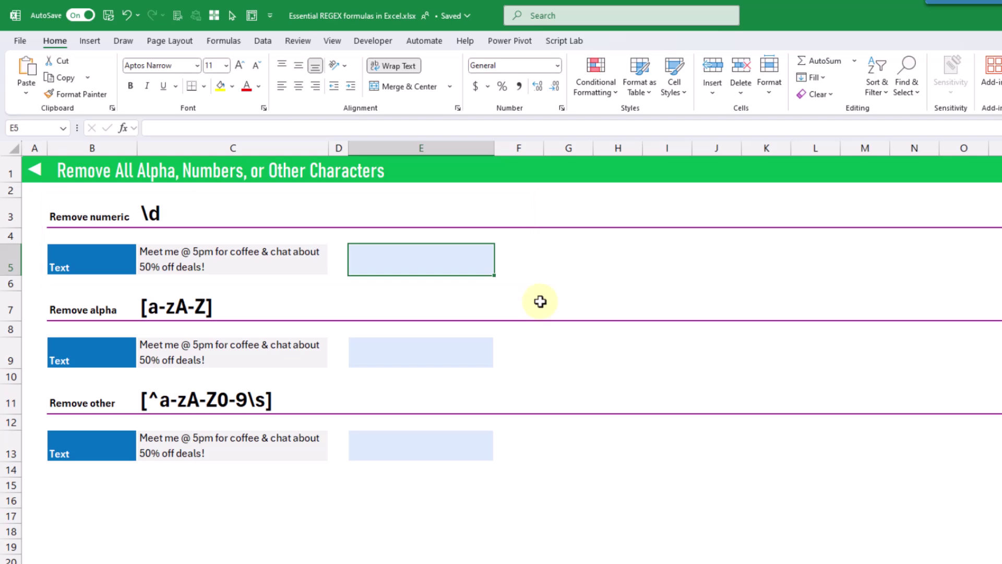
- In E5 of the Remove All Alpha, Numbers, or Other Characters sheet, enter =REGEXREPLACE(C5,C3,"") to strip the digits from the text
left_click(219, 209)
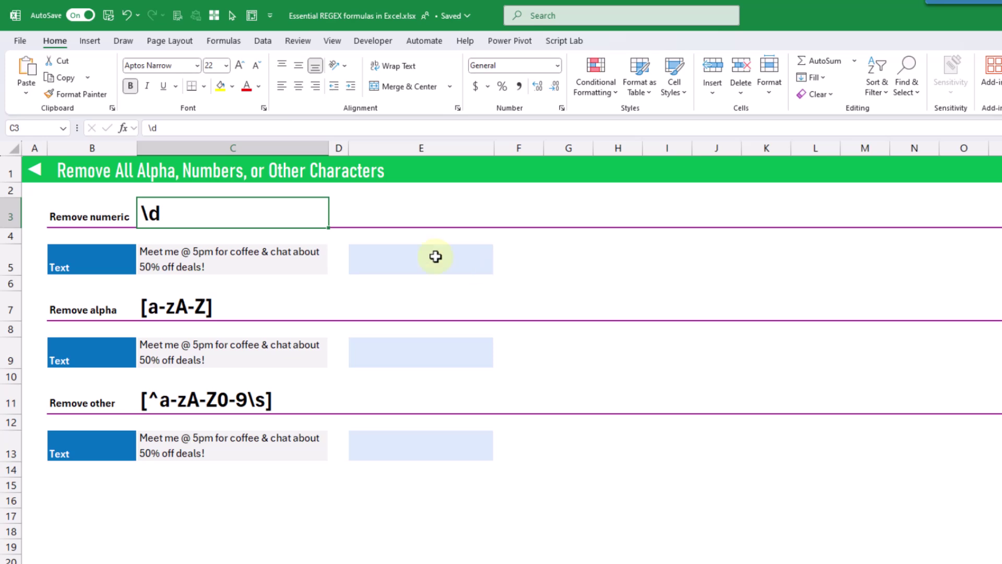
left_click(470, 264)
type("=re")
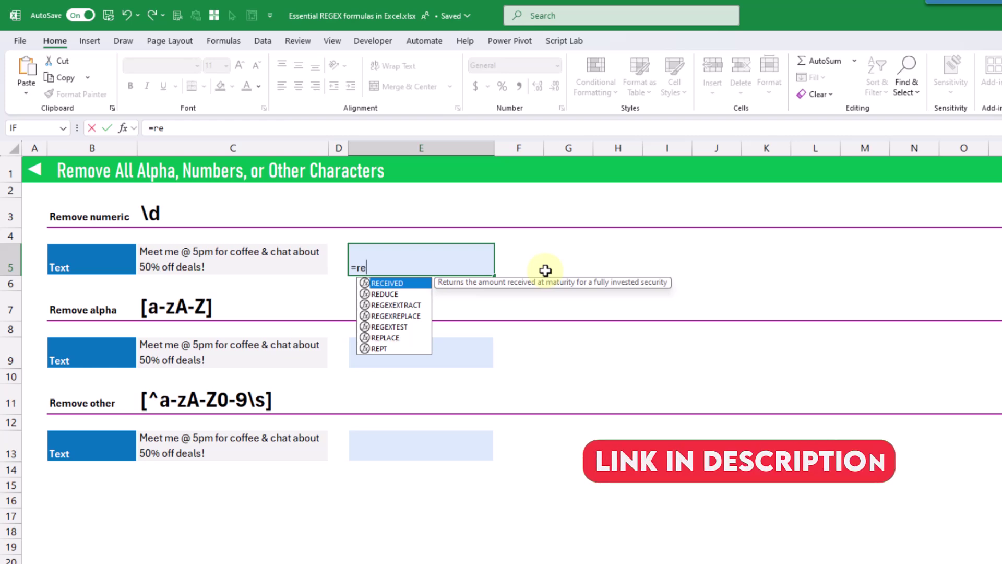
key("Down")
key("Down")
key("Down")
key("Tab")
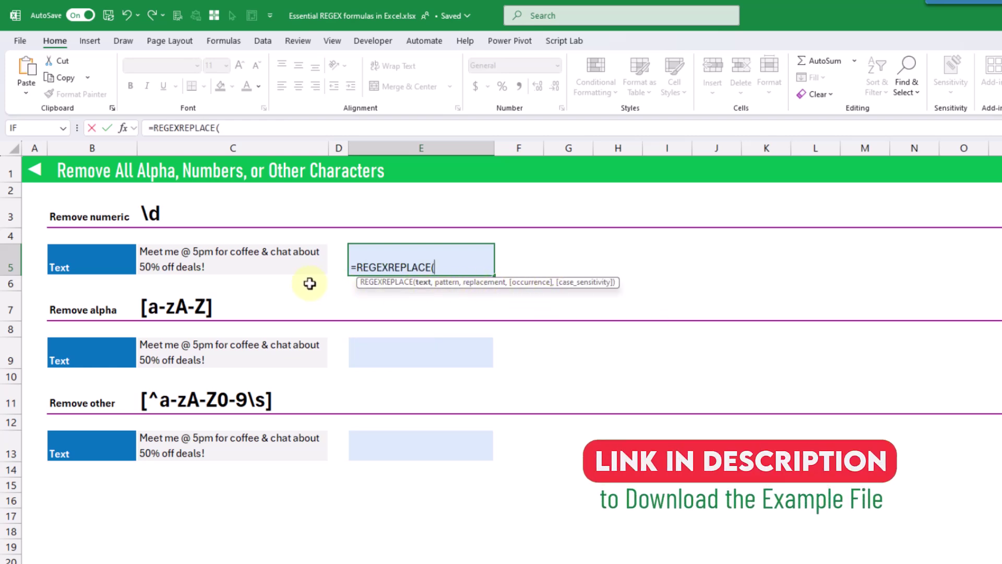
left_click(219, 257)
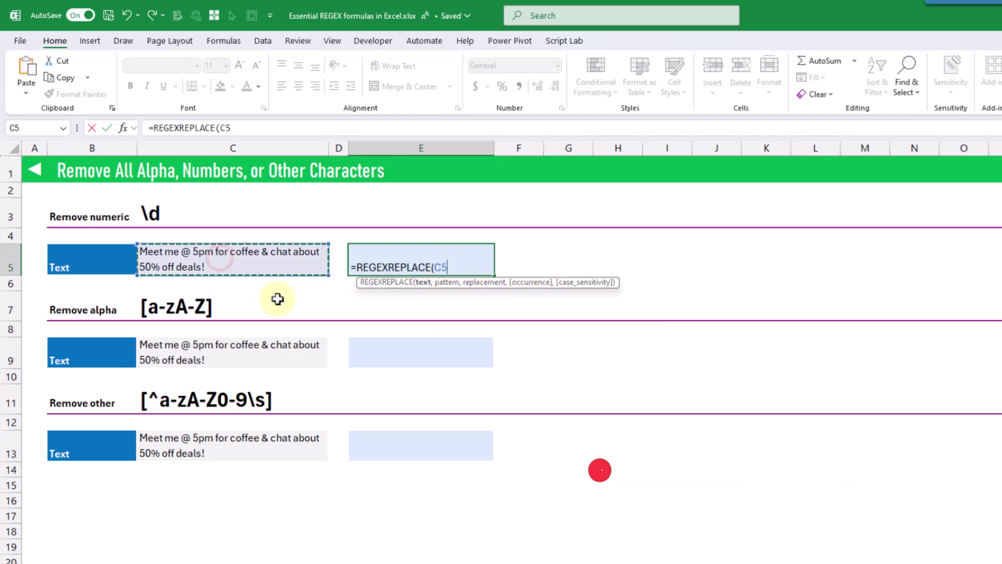
type(",")
left_click(233, 213)
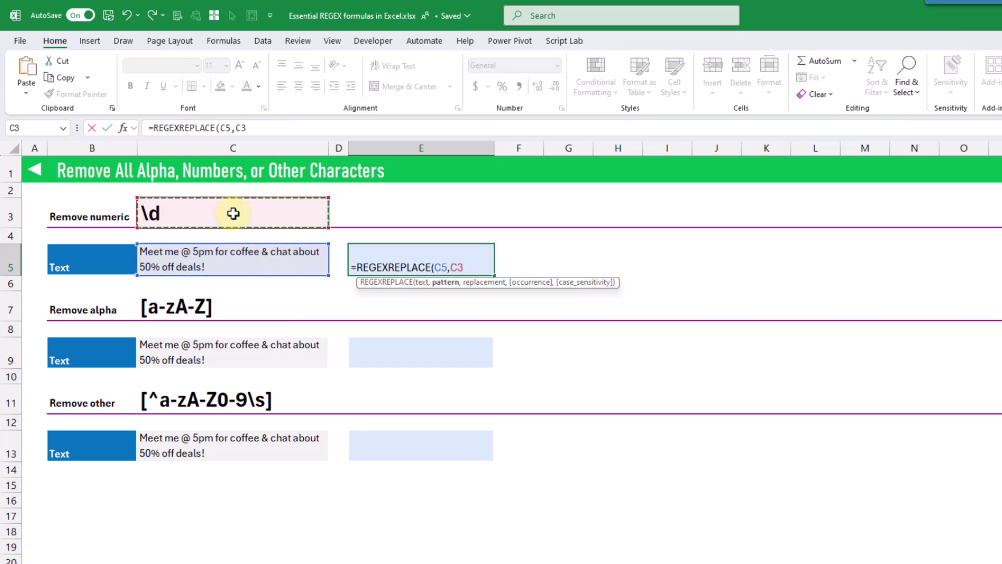
type(",")
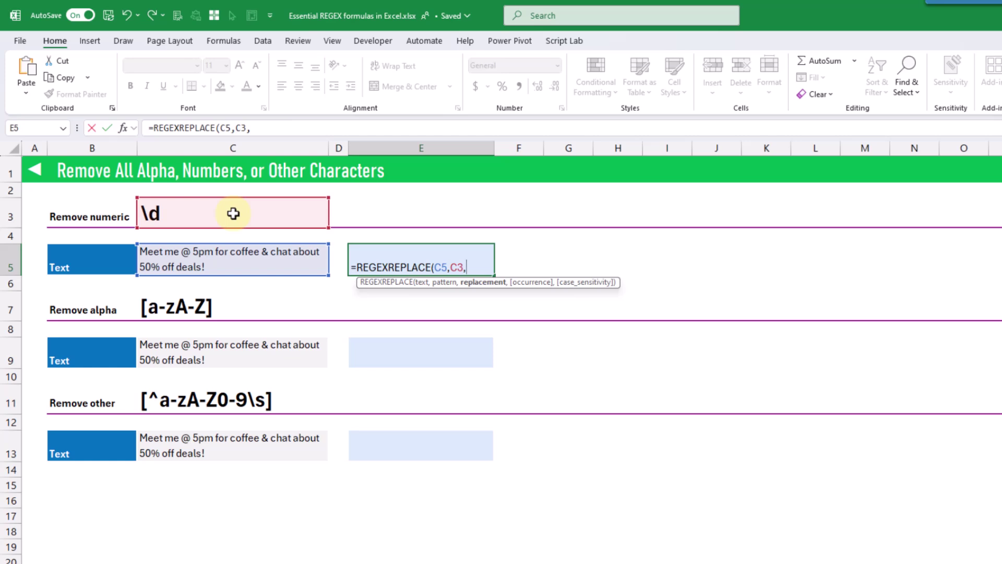
type("\"\"")
key("Return")
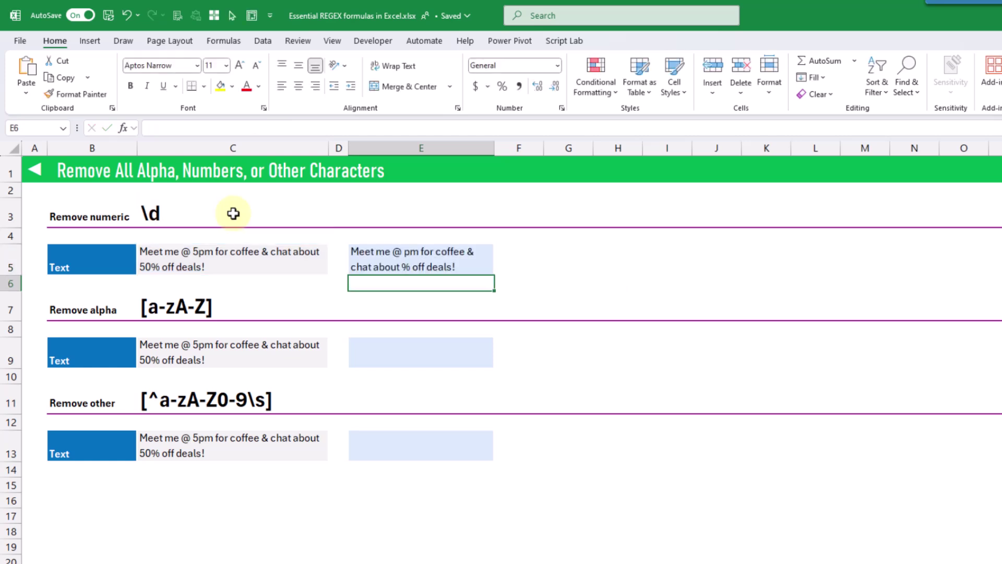
key("Up")
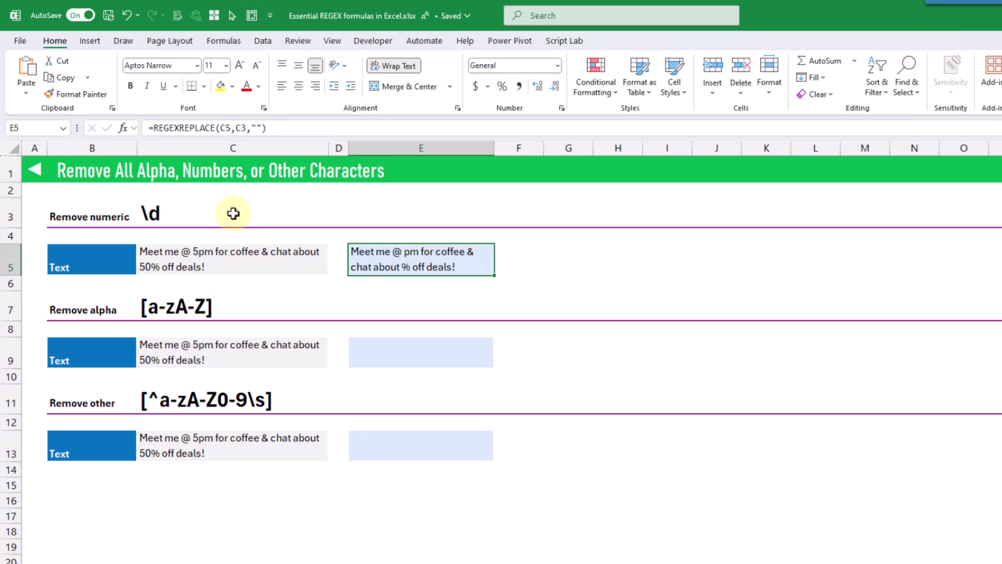
- In E9 of the Remove alpha section, enter =REGEXREPLACE(C9,C7,"") to strip all letters from the text
left_click(234, 305)
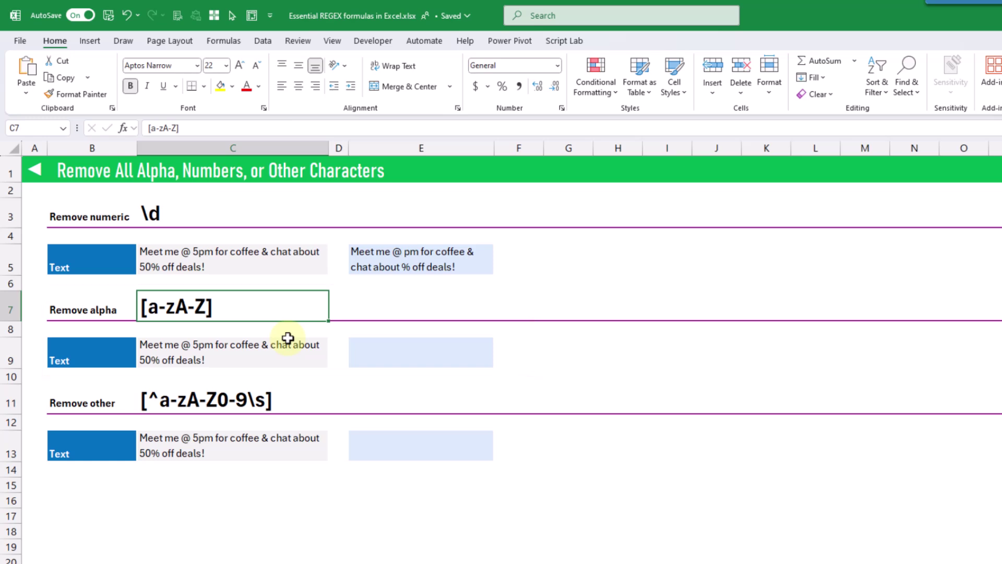
left_click(380, 351)
type("=re")
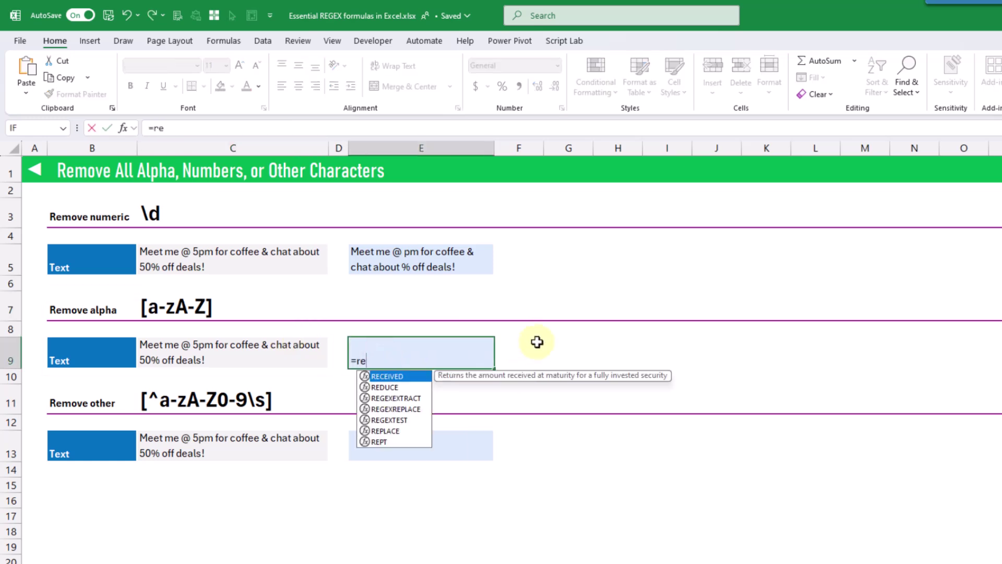
key("Down")
key("Down")
key("Down")
key("Tab")
key("Left")
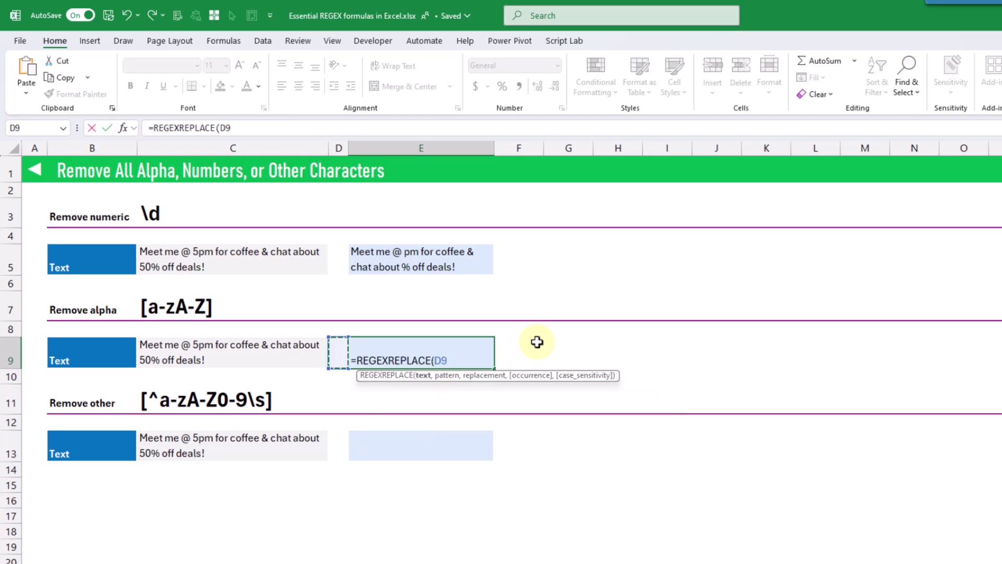
key("Left")
type(",")
key("Up")
key("Up")
key("Left")
key("Left")
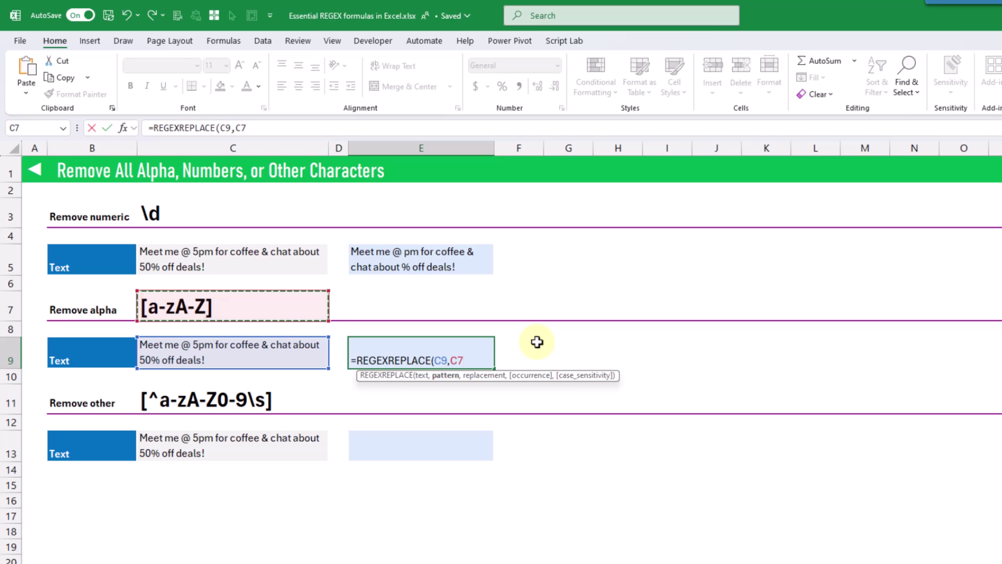
type(",\"\"")
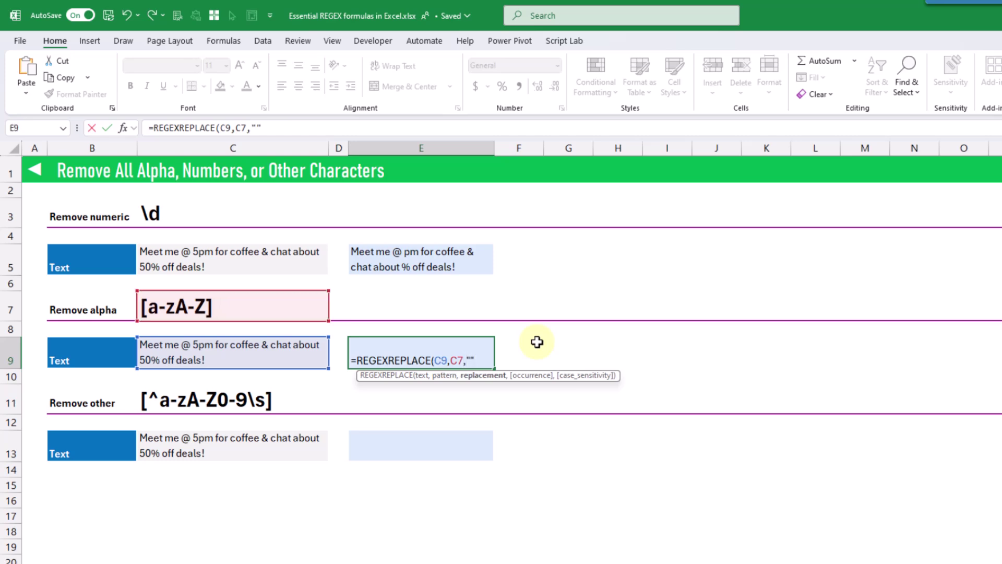
type(")")
key("Return")
key("Up")
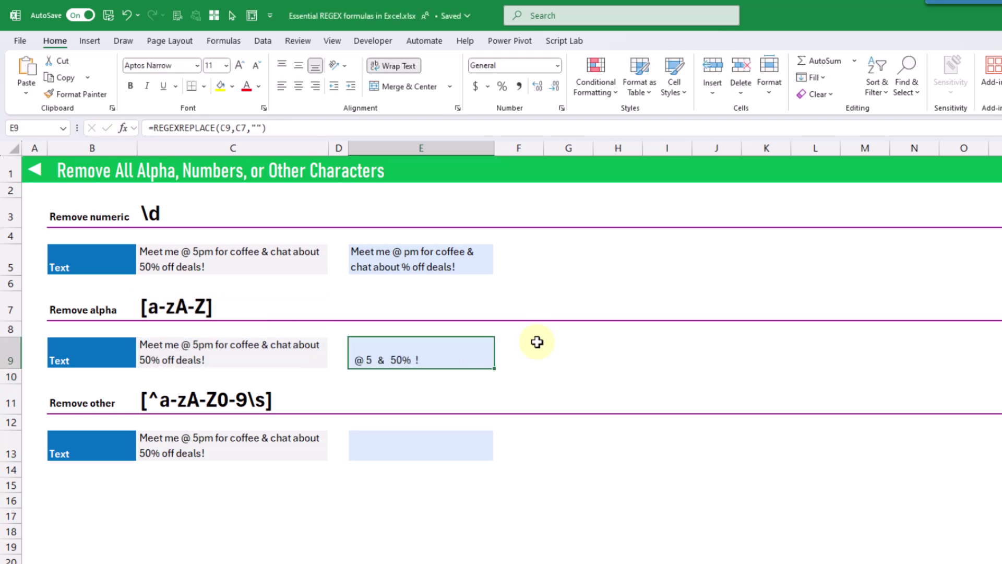
- In E13 of the Remove other section, enter =REGEXREPLACE(C13,C11,"") to strip everything except letters, digits and spaces
left_click(435, 442)
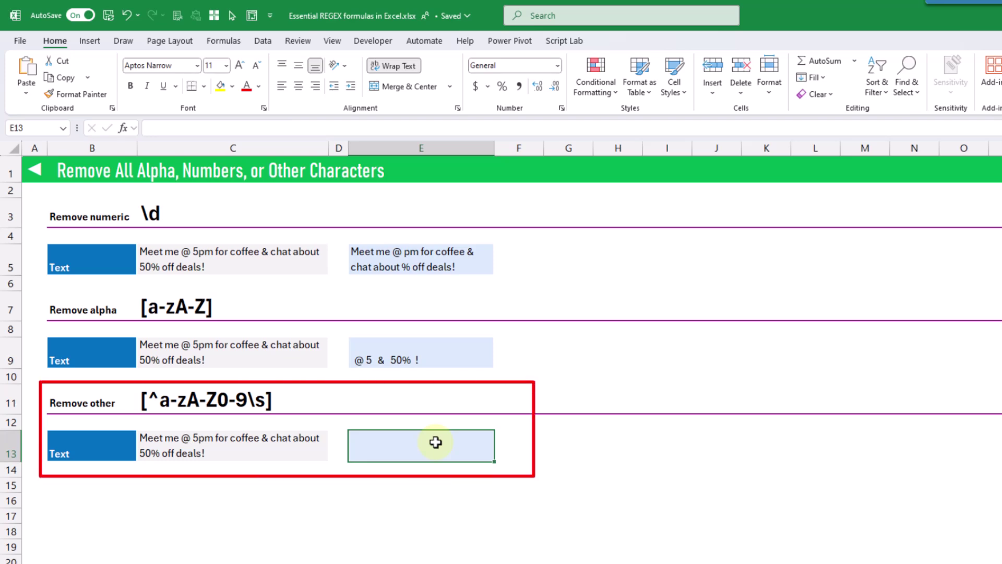
key("Up")
key("Up")
key("Left")
key("Left")
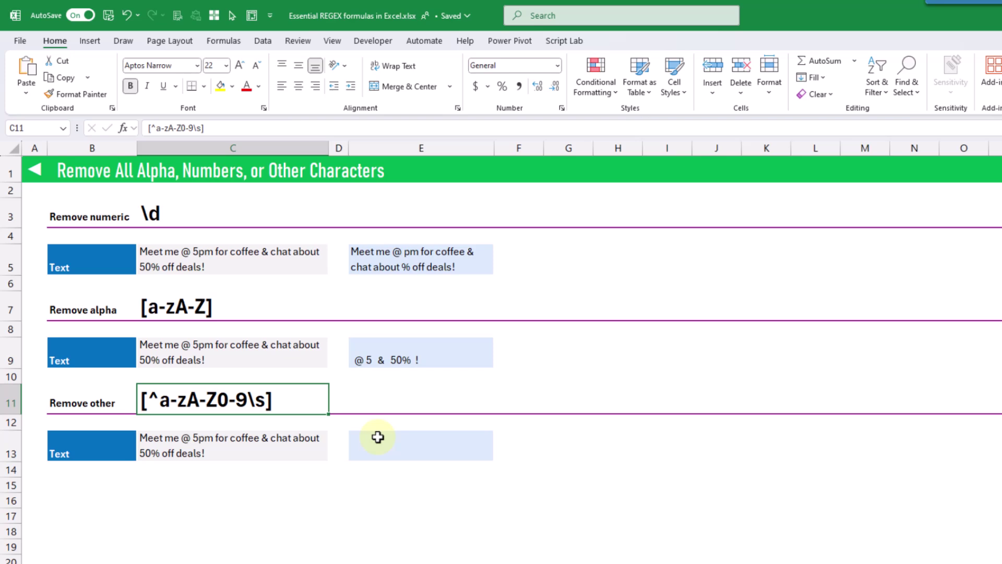
left_click(377, 436)
type("=re")
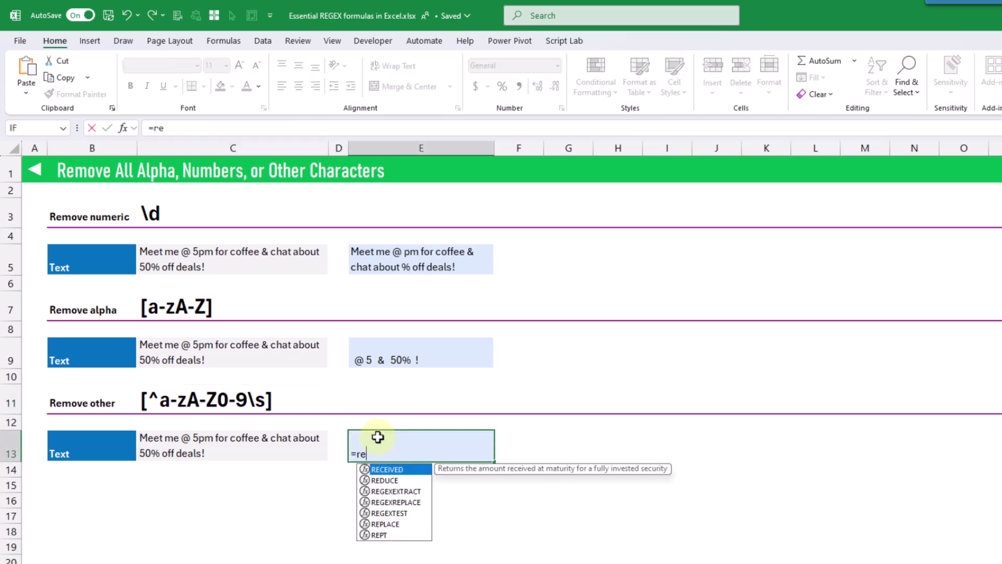
key("Down")
key("Down")
key("Down")
key("Tab")
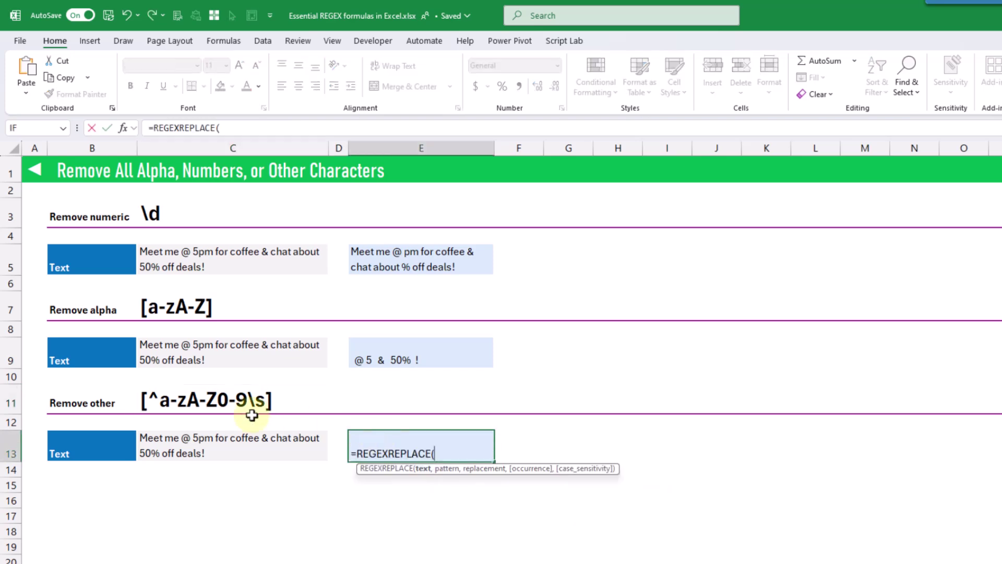
left_click(268, 454)
type(",")
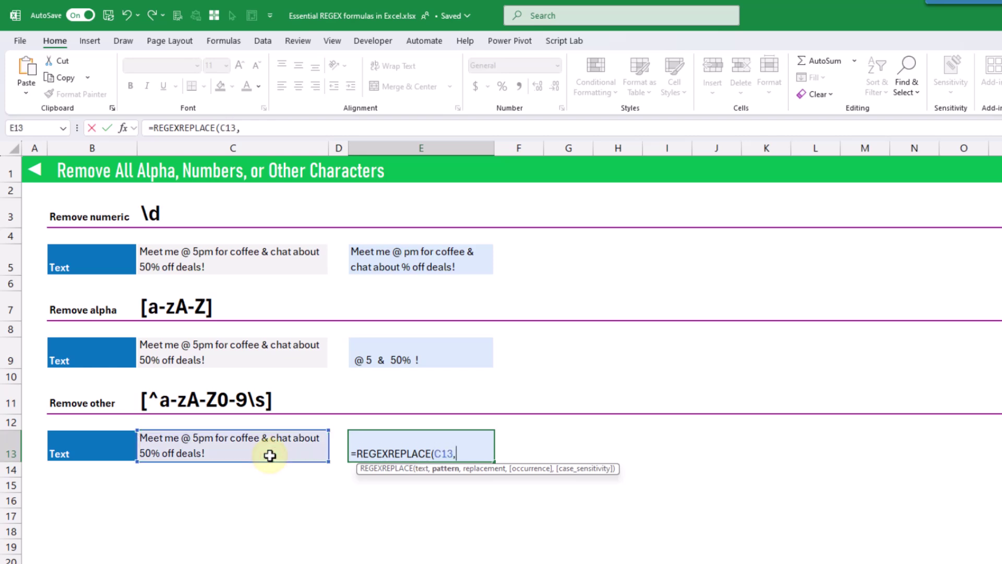
left_click(244, 401)
type(",\"\"")
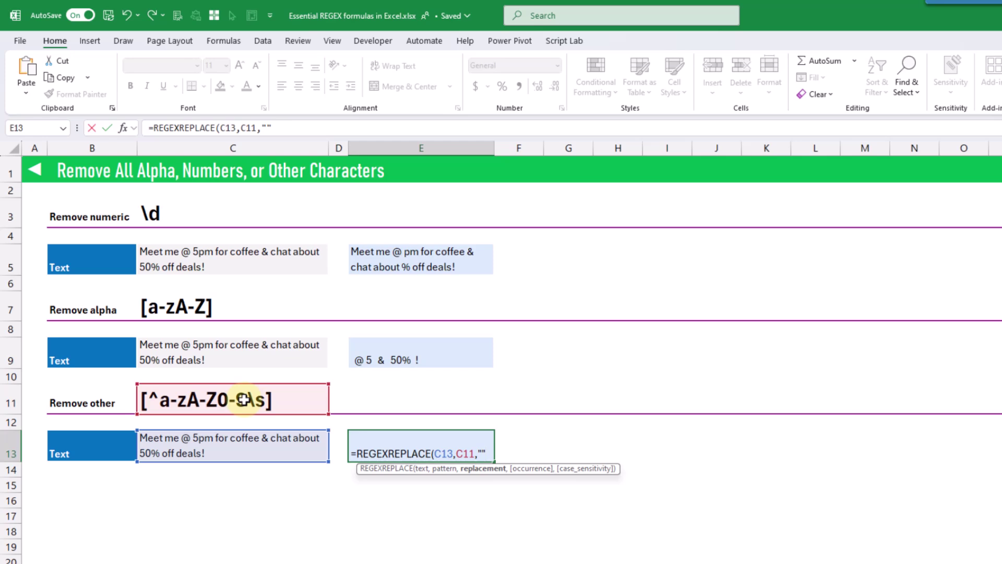
type(")")
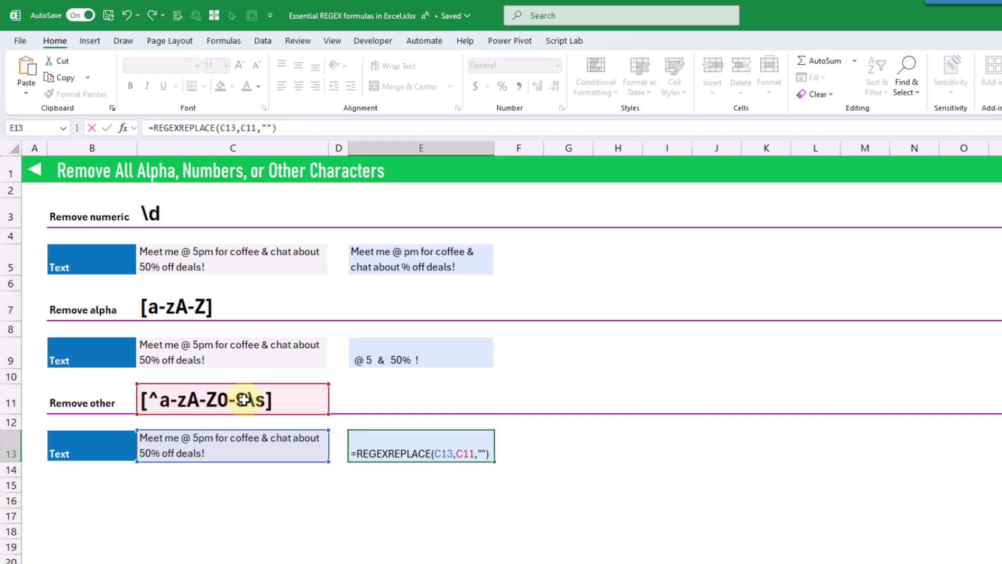
key("Return")
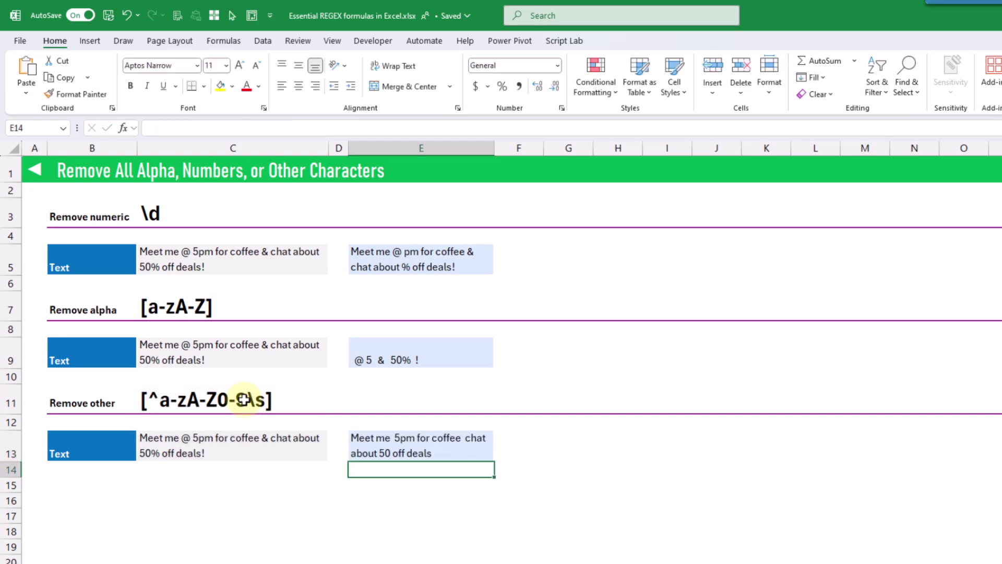
key("Up")
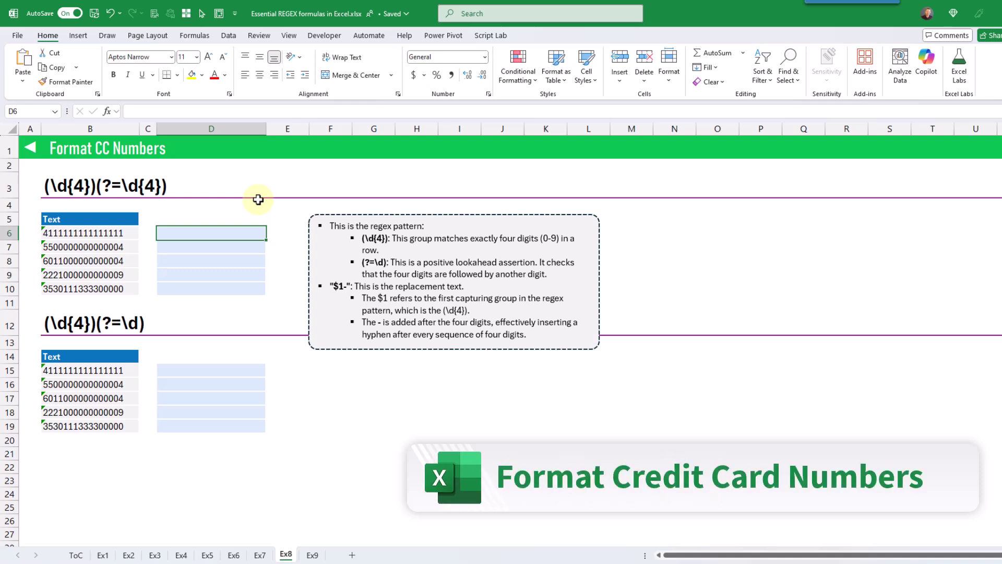
left_click(111, 233)
left_click_drag(107, 243, 106, 283)
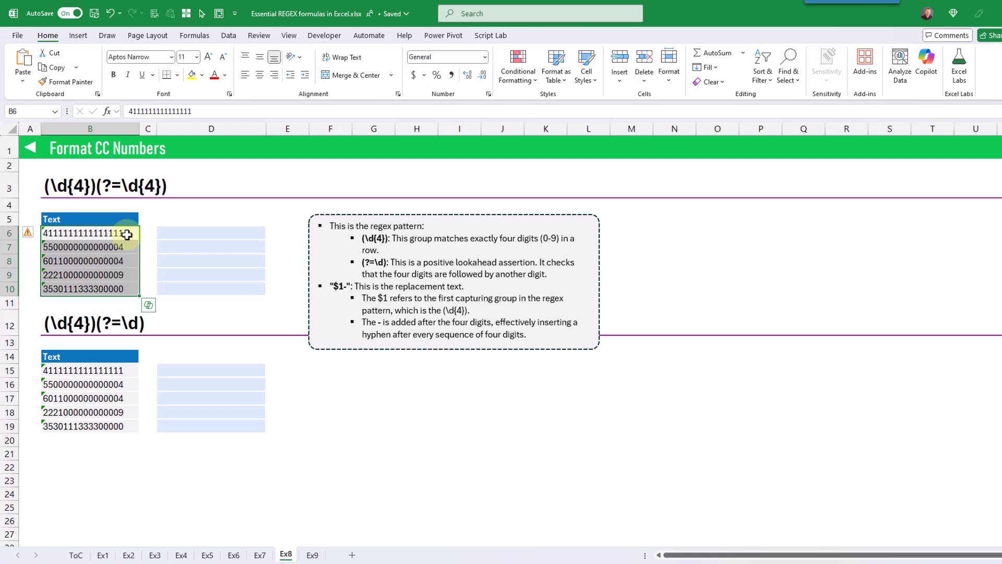
left_click(123, 186)
left_click(205, 216)
- In D6 of the Format CC Numbers sheet, enter =REGEXREPLACE(B6,B3,"-") to replace the matched four-digit groups with hyphens
left_click(206, 233)
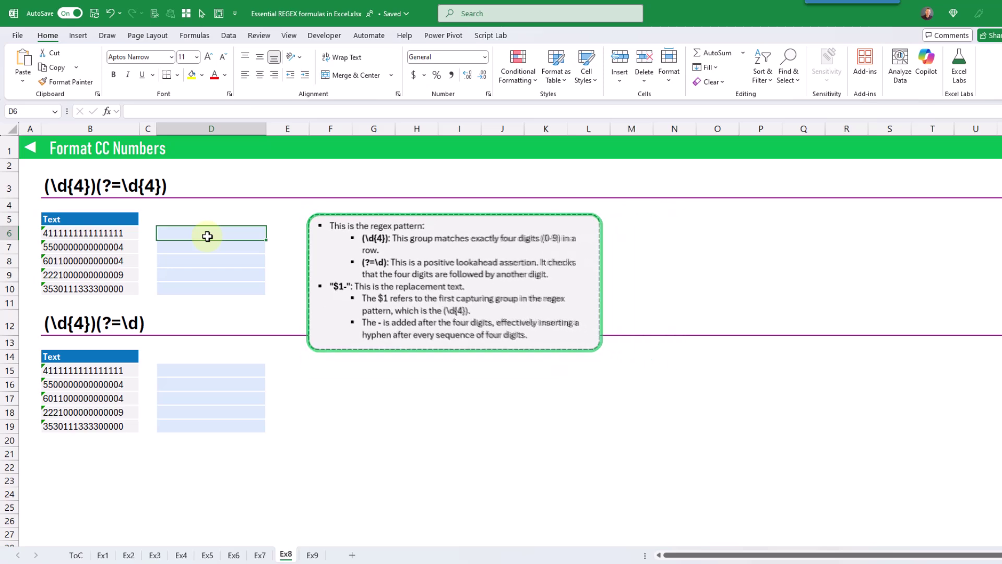
type("=re")
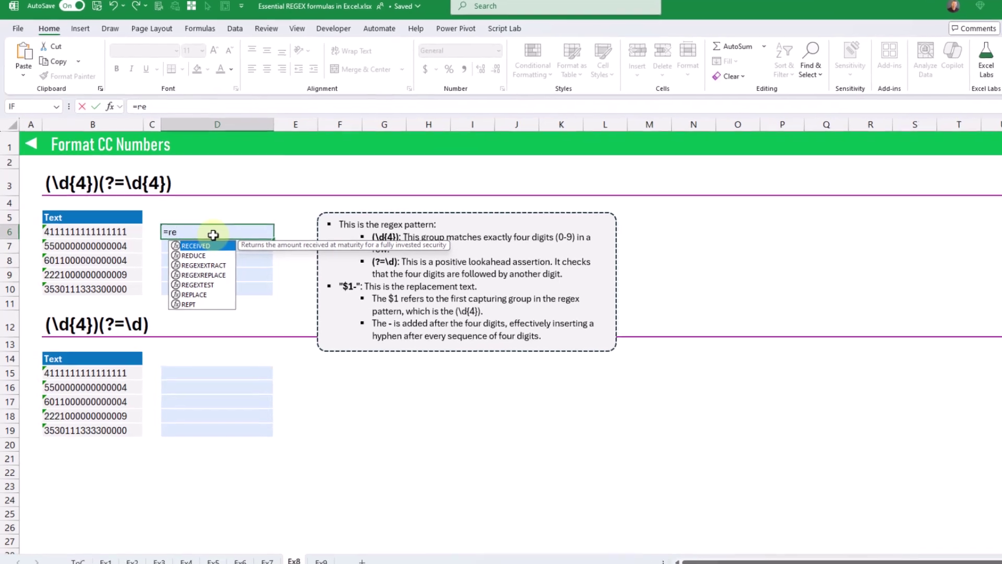
key("Down")
key("Down")
key("Down")
key("Tab")
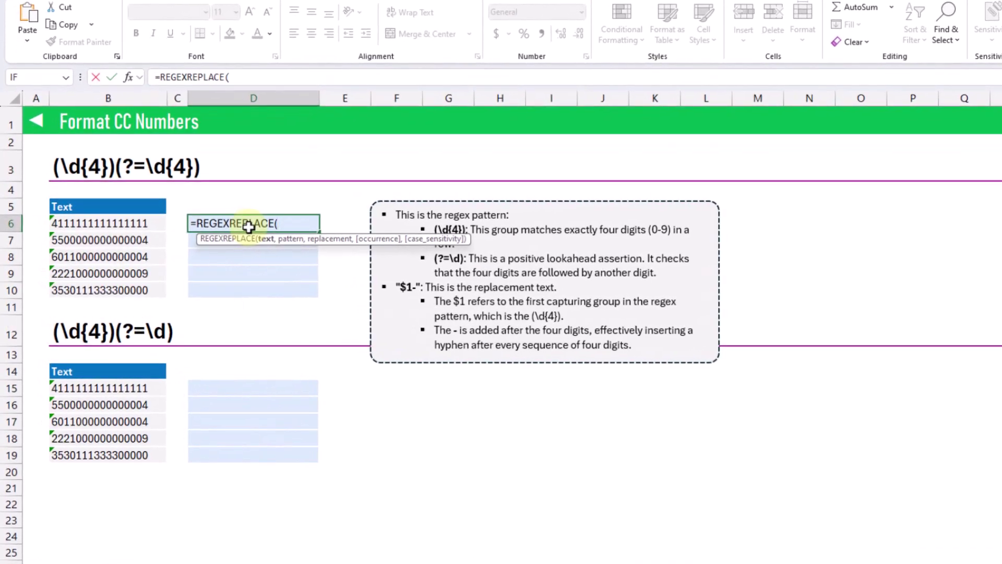
left_click(123, 223)
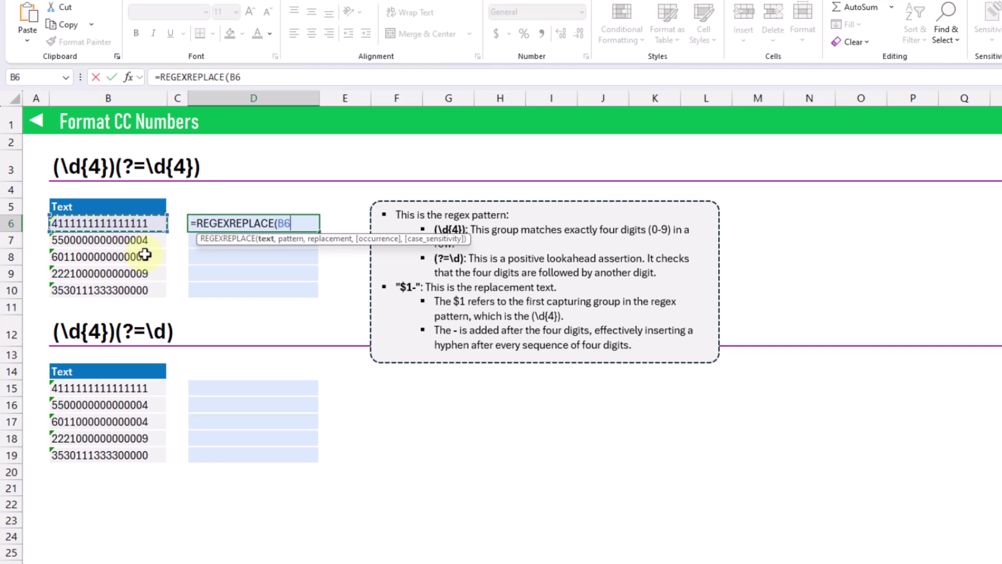
type(",")
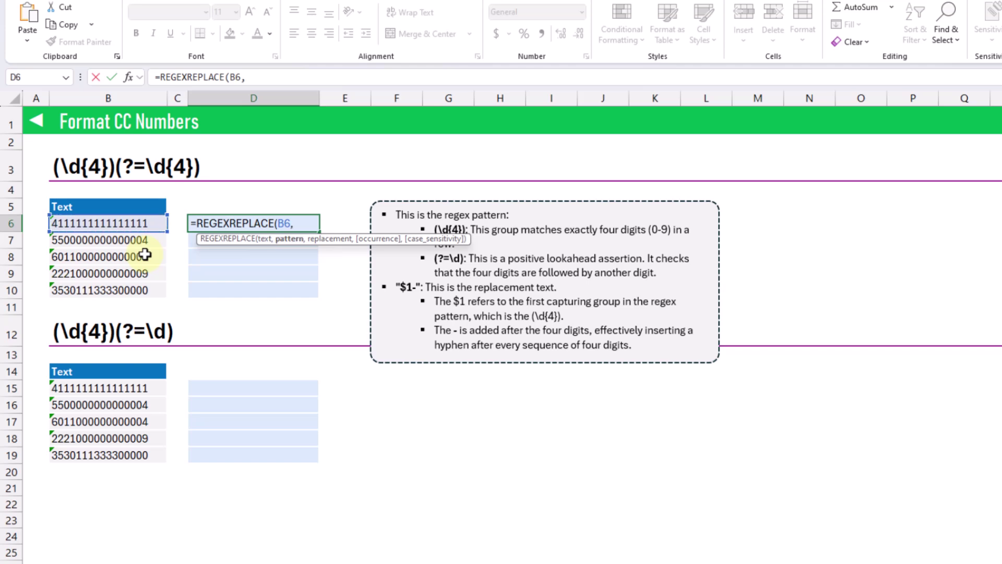
left_click(125, 168)
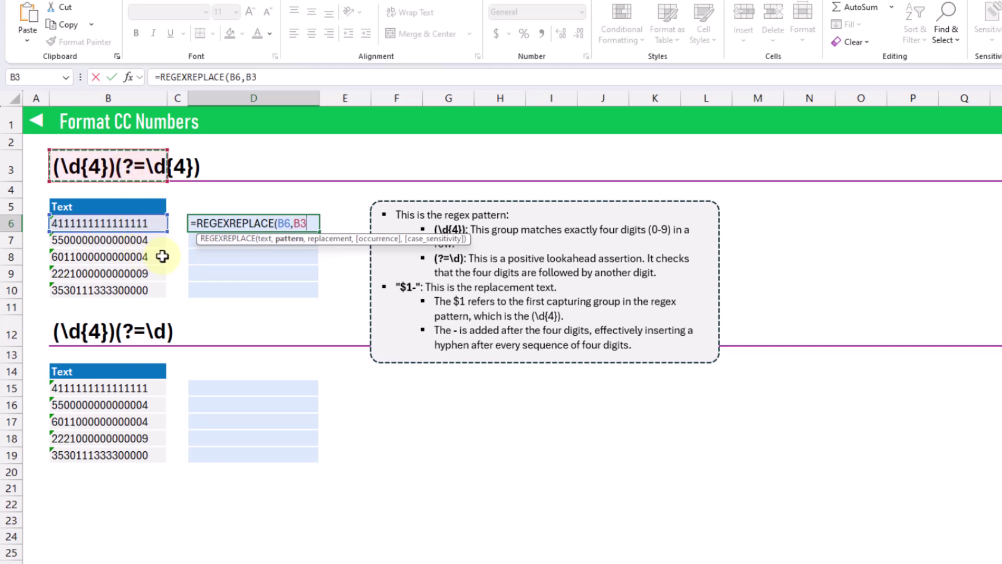
type(",\"")
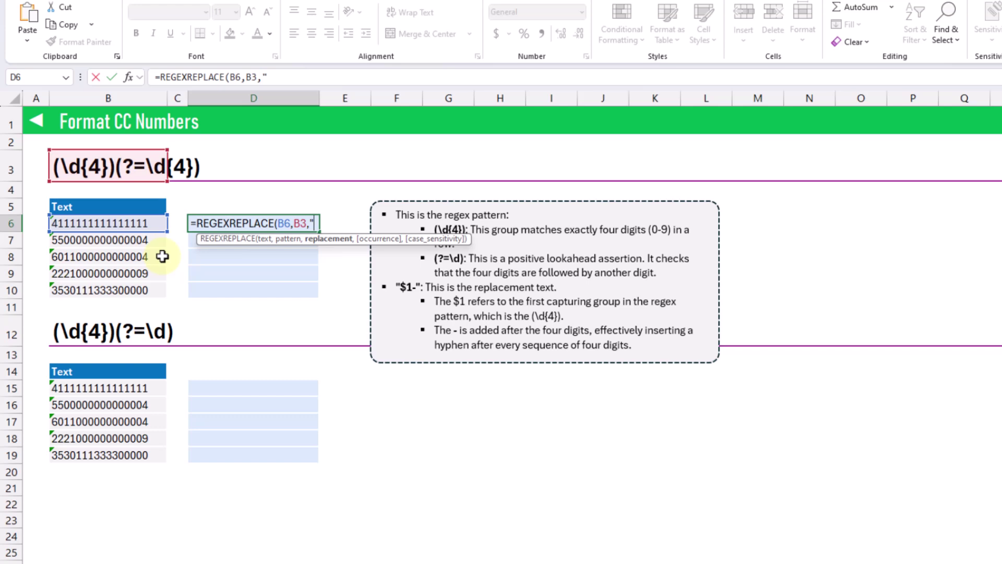
type("-")
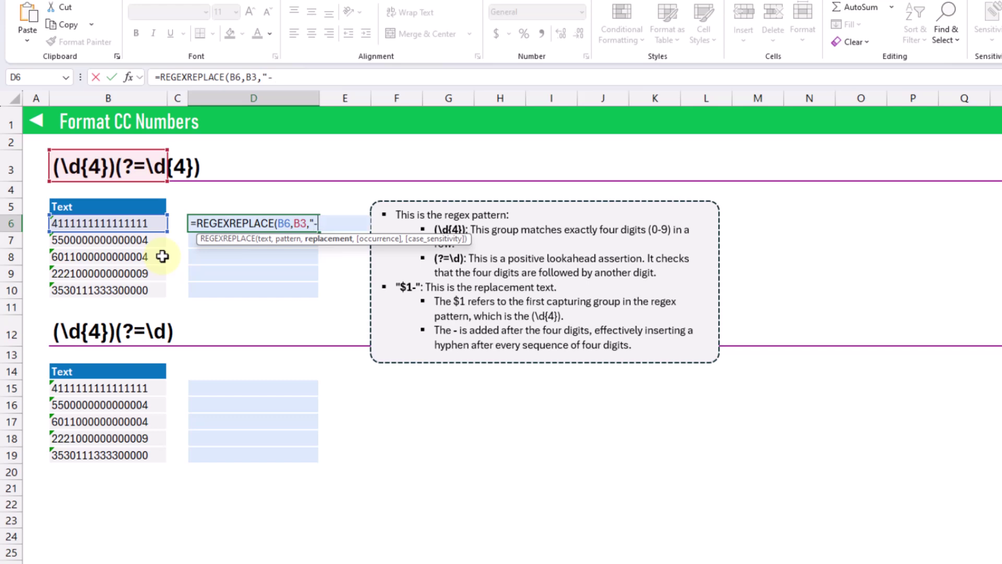
type("\")")
key("Return")
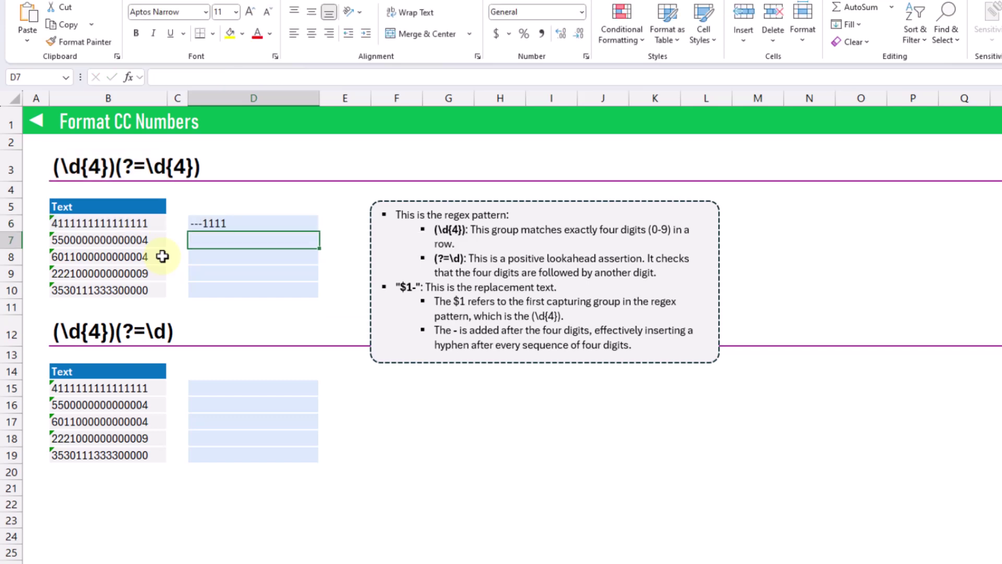
- Change the replacement text in the D6 formula to "$1-" to keep each captured digit group before its hyphen
key("Up")
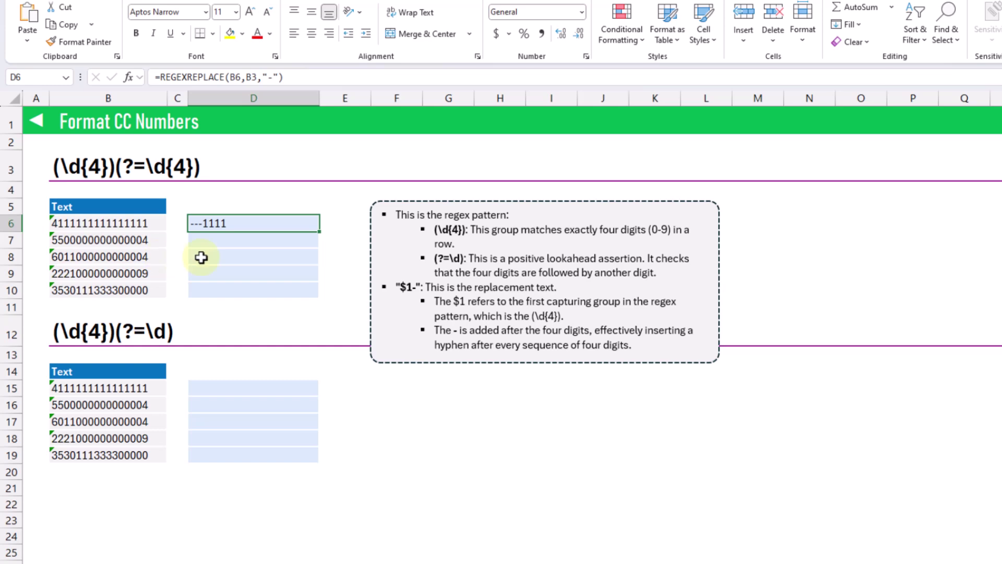
left_click(269, 77)
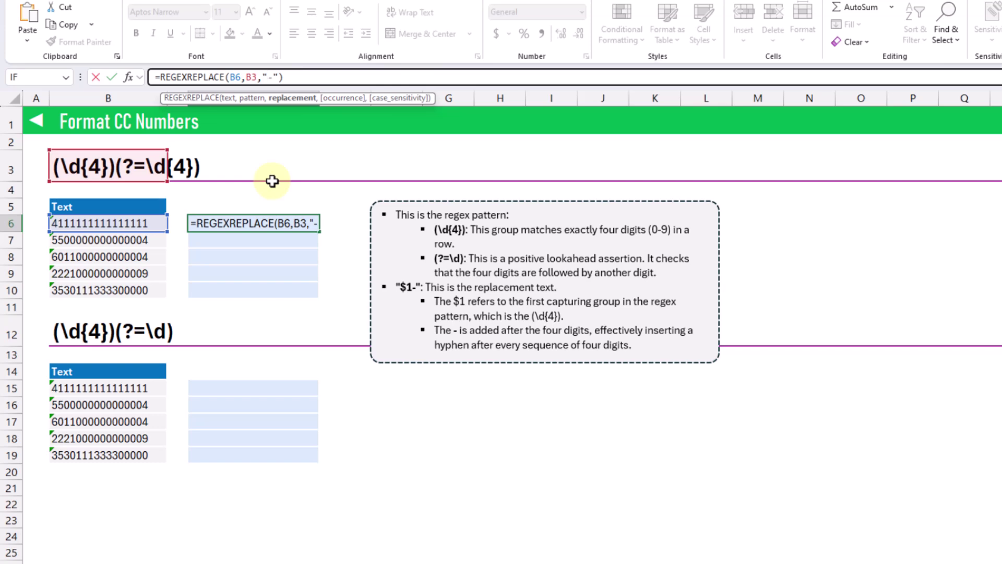
type("$")
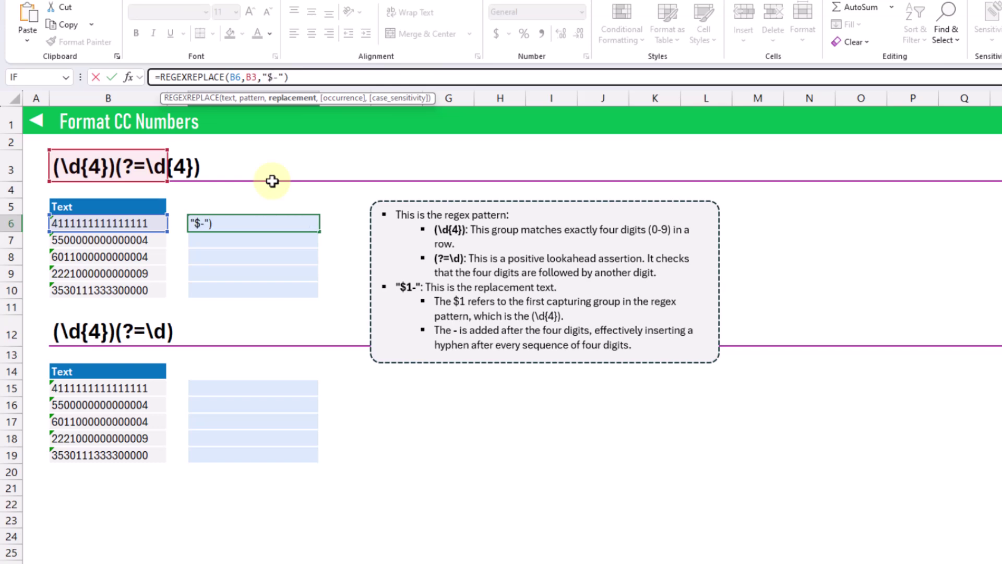
type("1")
key("Return")
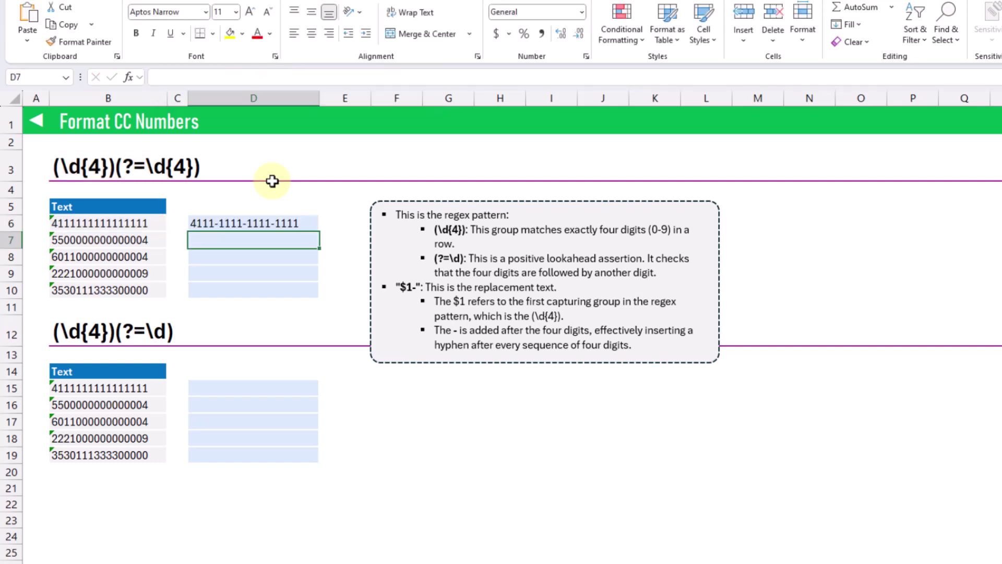
- Extend the text argument of the D6 formula to B6:B10 so it formats the whole list of card numbers
key("Up")
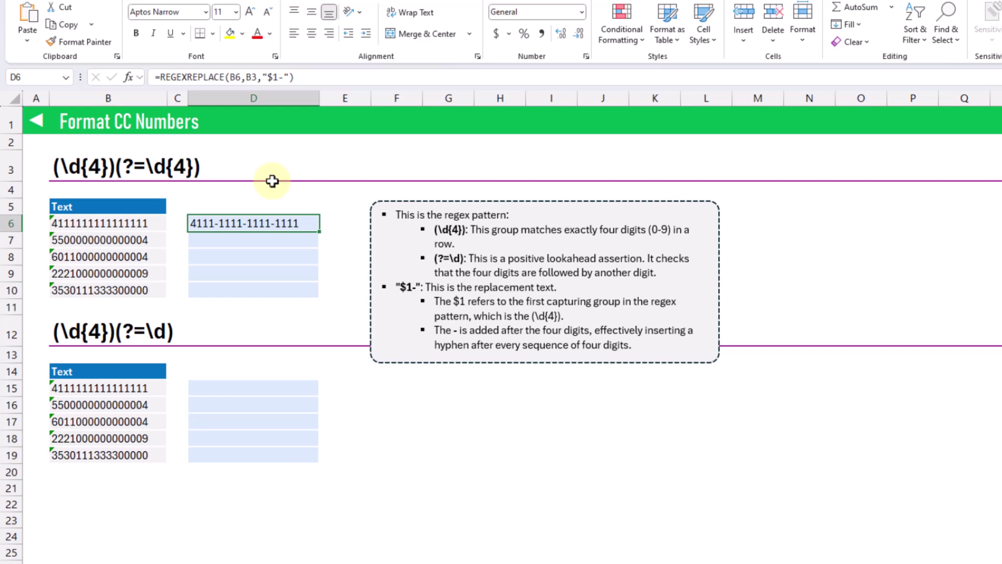
left_click(320, 76)
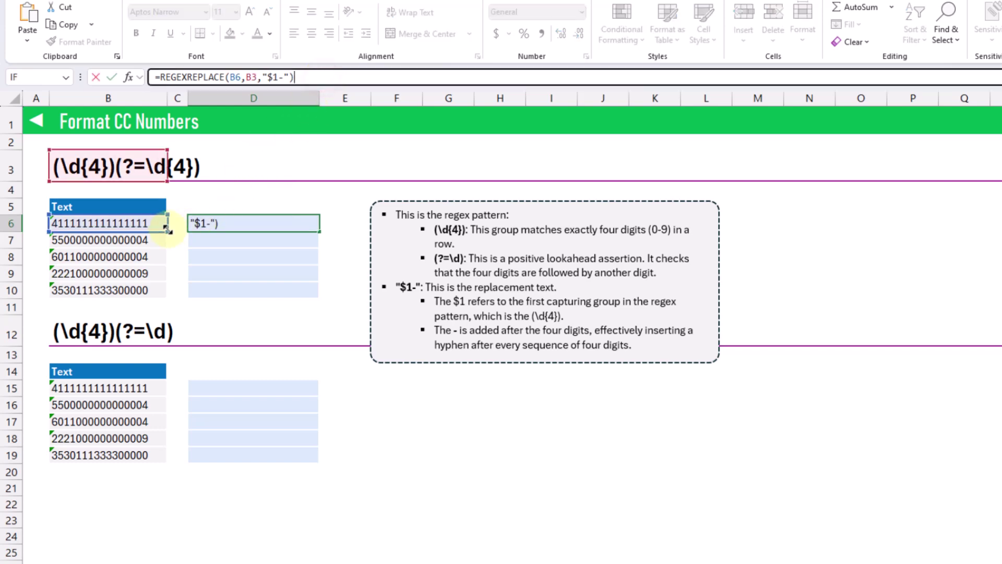
left_click_drag(167, 228, 159, 291)
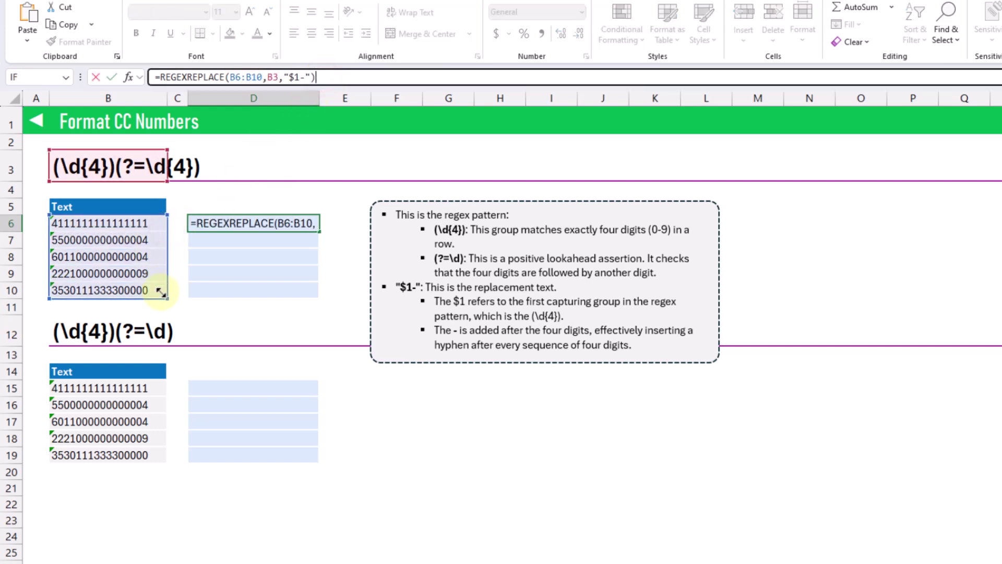
key("Return")
key("Up")
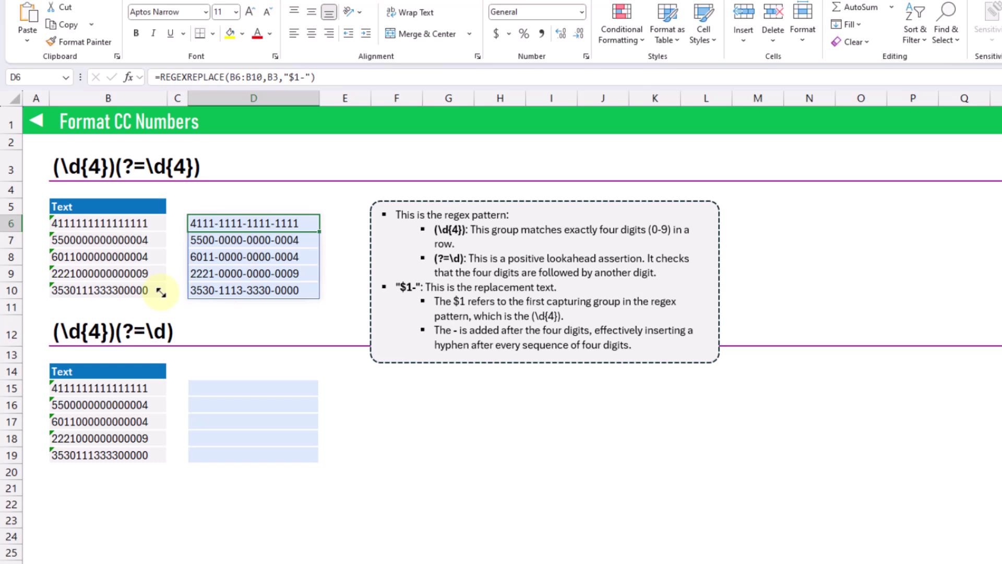
- In D15, enter =REGEXREPLACE(B15:B19,B3,"****-") to mask all but the last four digits of the second card list
left_click(229, 393)
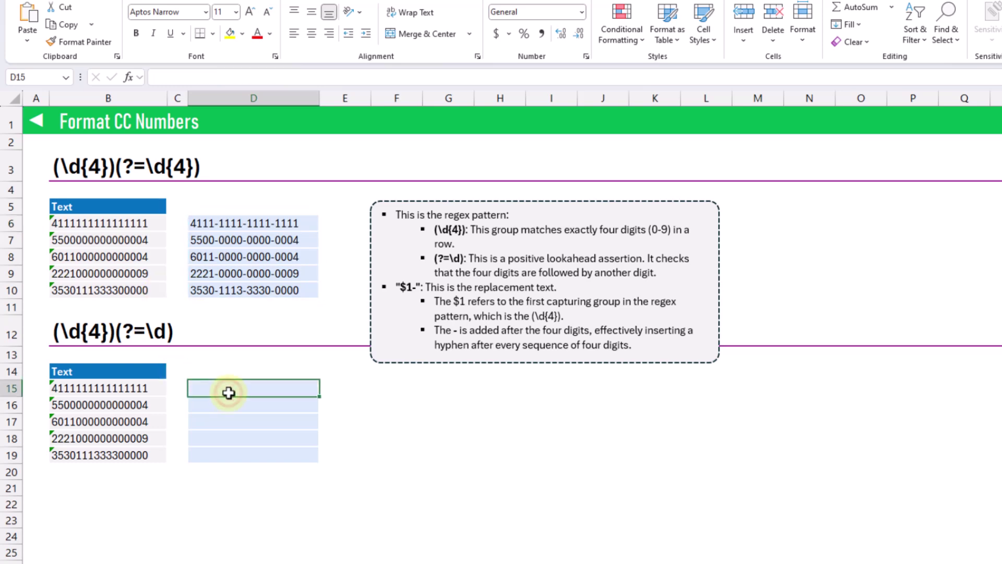
type("=reg")
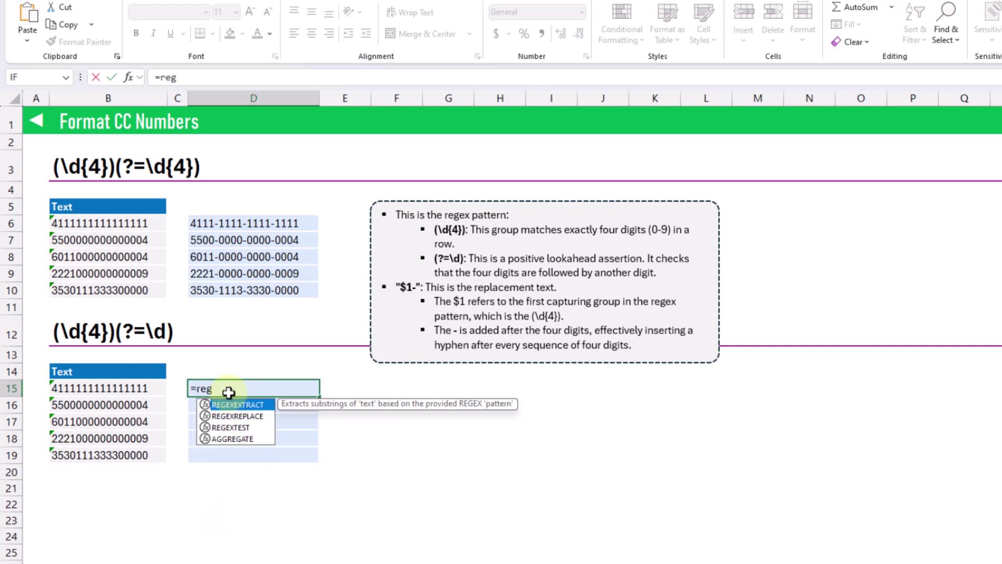
key("Down")
key("Tab")
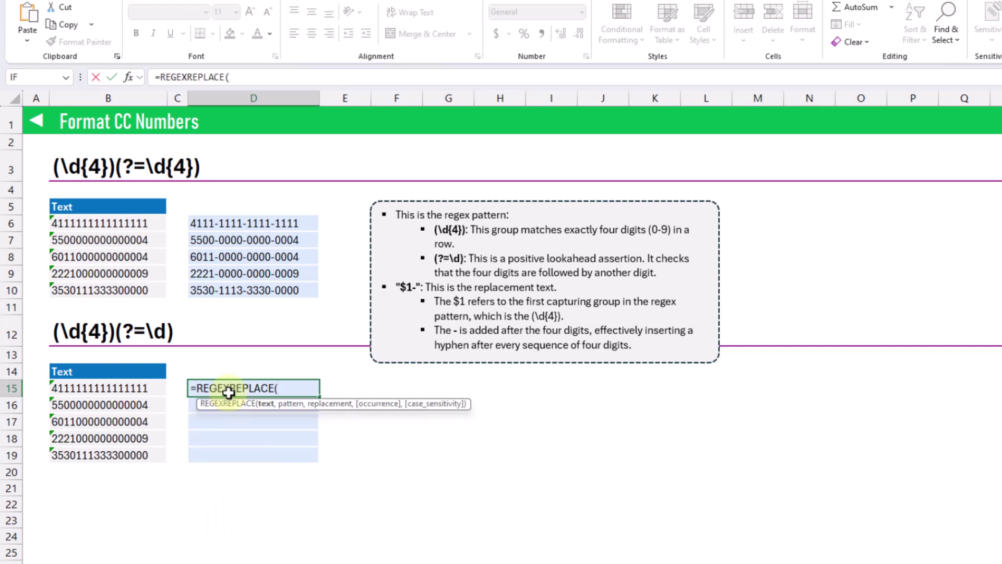
left_click_drag(134, 389, 138, 450)
type(",")
left_click(139, 173)
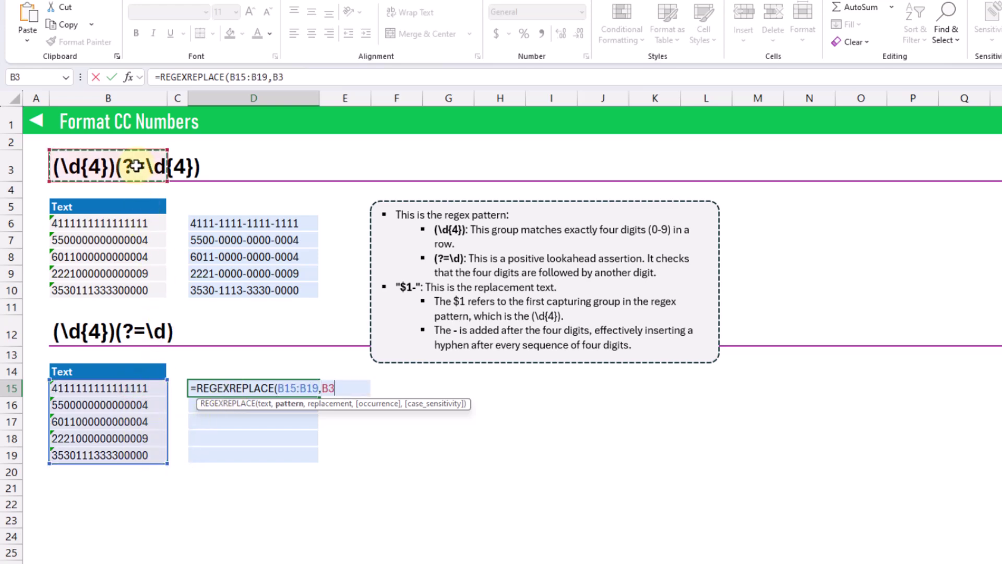
type(",")
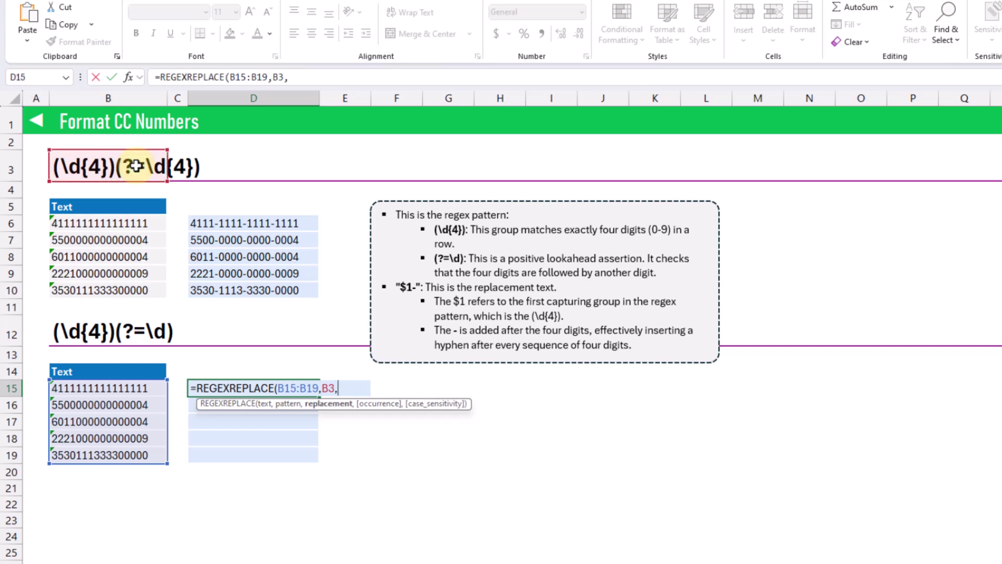
type("\"****-")
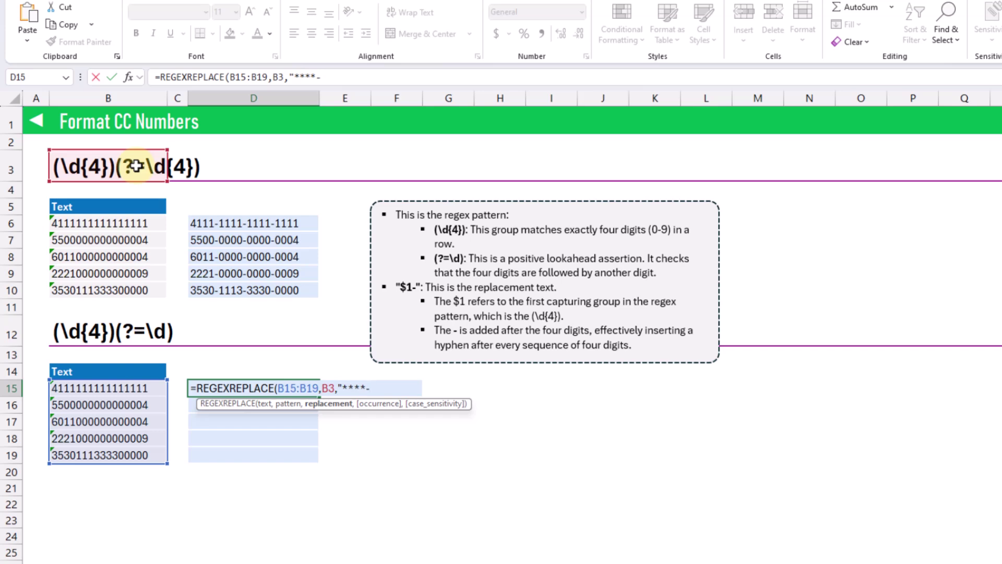
type("\")")
key("ctrl+Return")
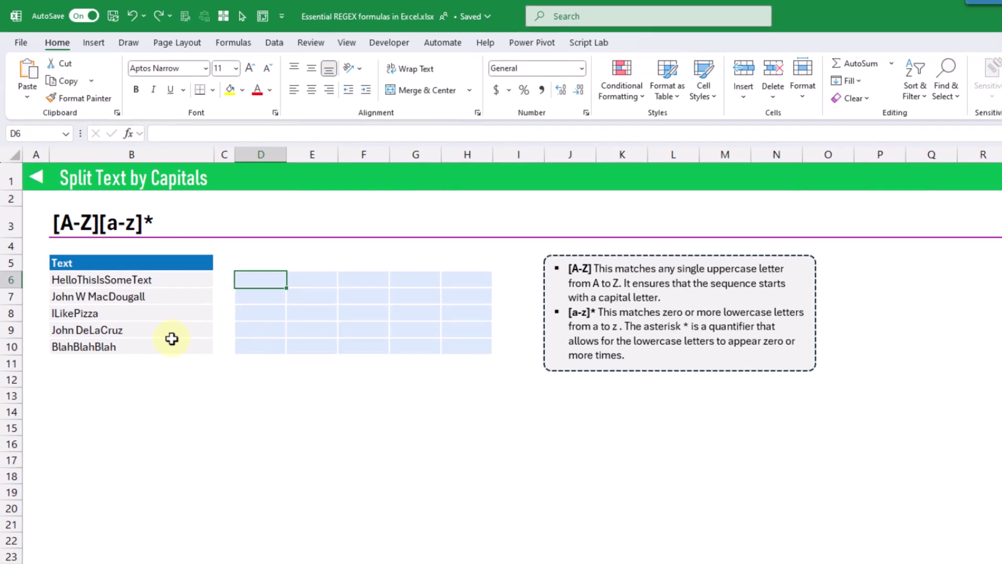
- In D6 of the Split Text by Capitals sheet, enter =REGEXEXTRACT(B6,$B$3,1) to return all matches of the pattern
left_click(175, 222)
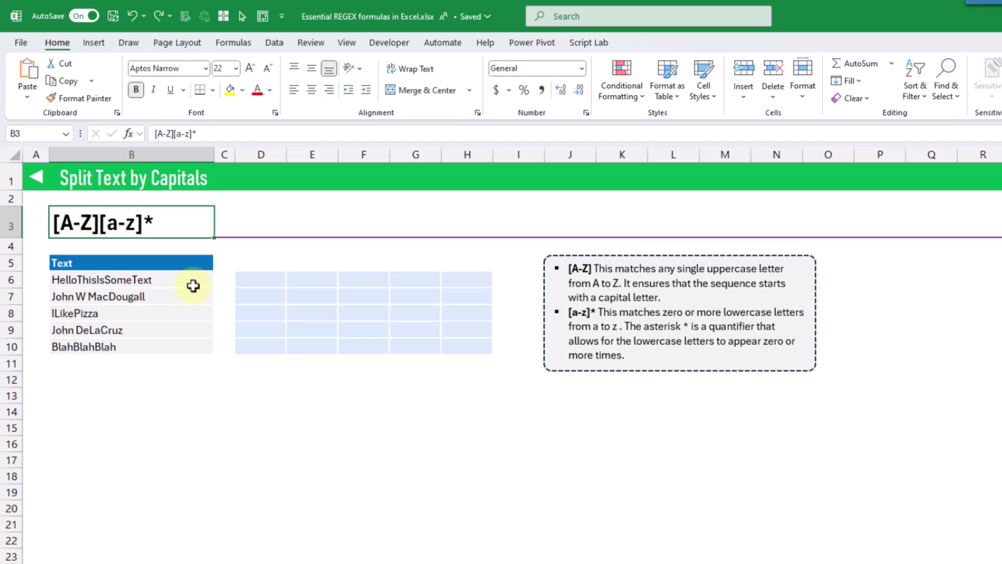
left_click(260, 279)
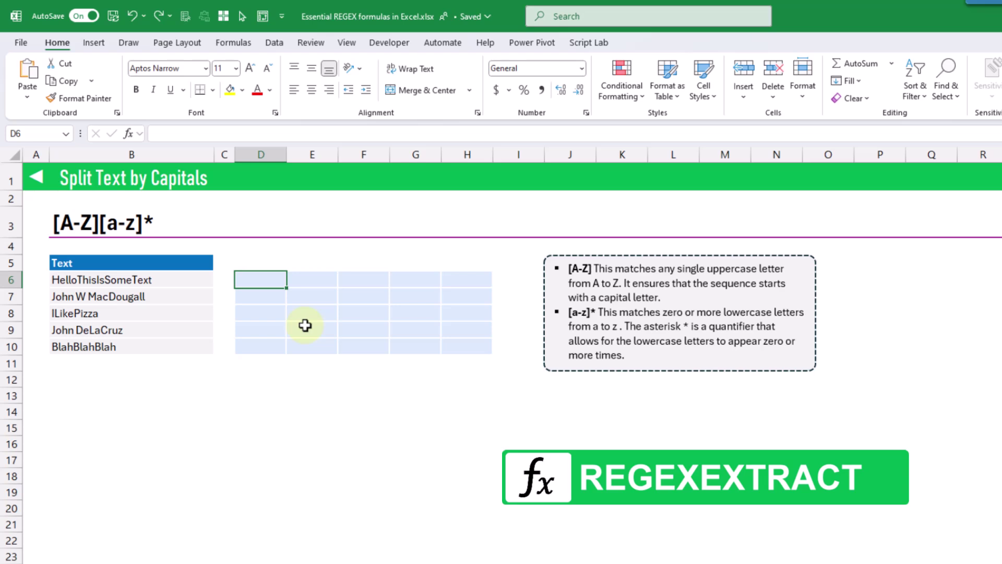
type("=")
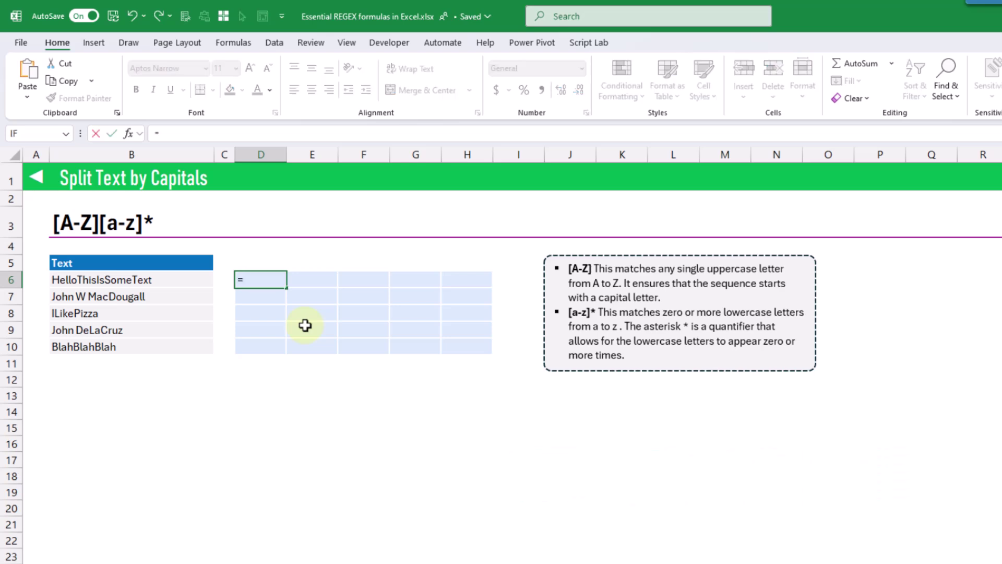
type("re")
key("Down")
key("Down")
key("Tab")
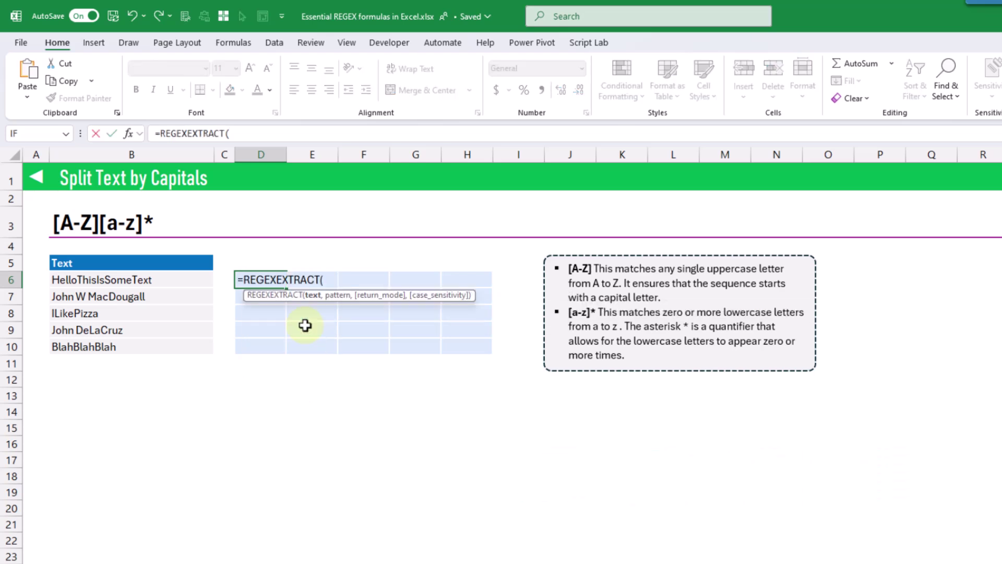
left_click(181, 279)
type(",")
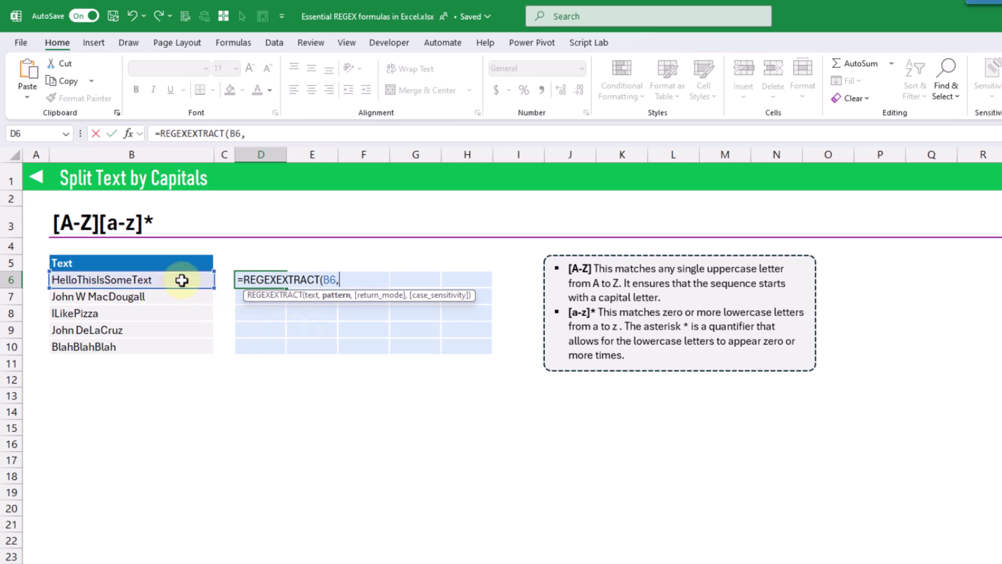
left_click(168, 224)
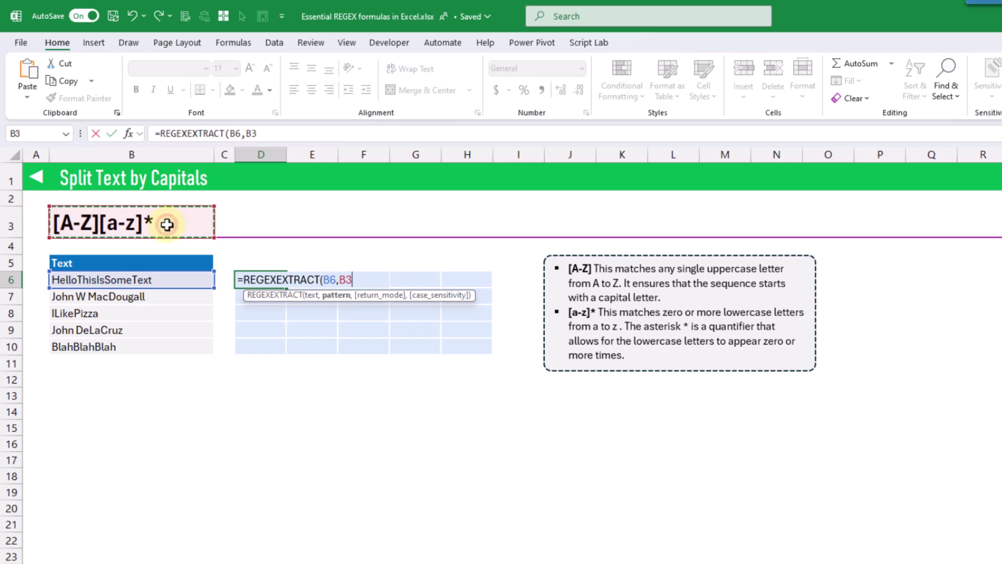
key("F4")
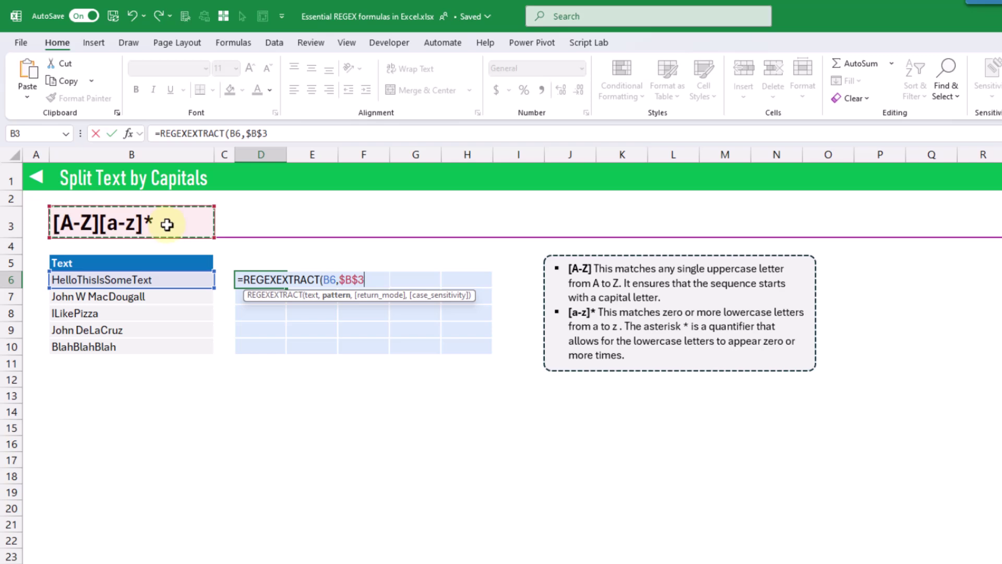
type(",")
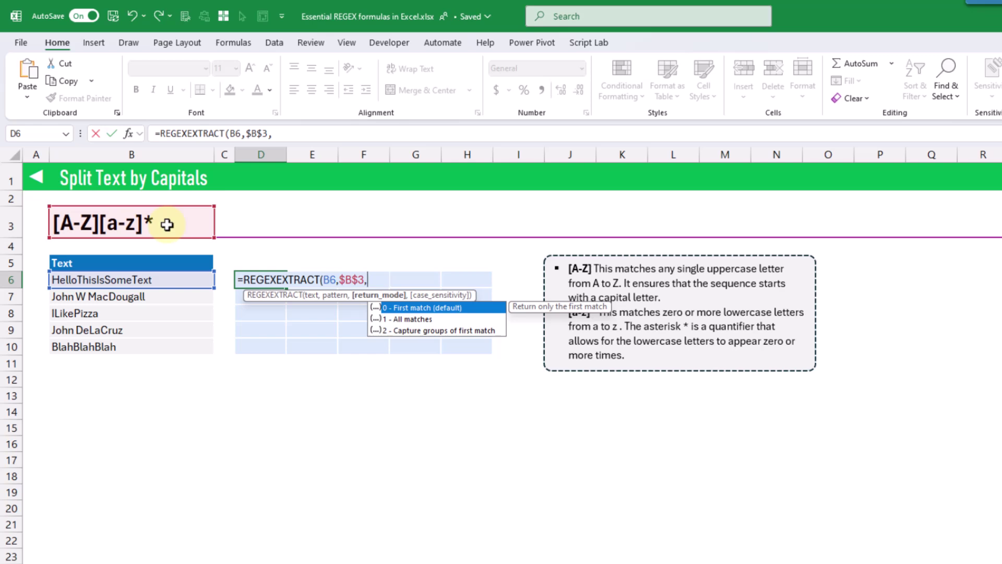
key("Down")
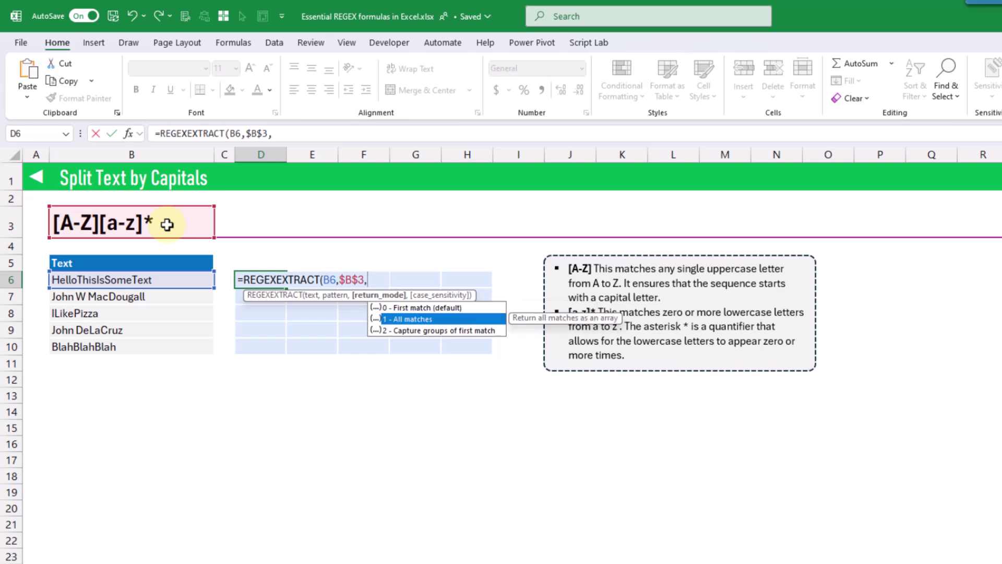
key("Tab")
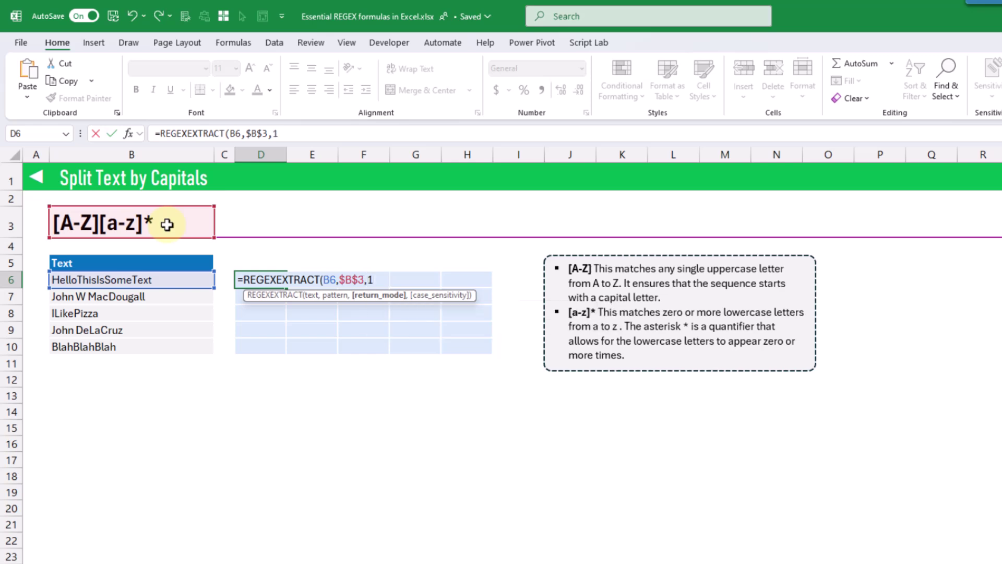
type(")")
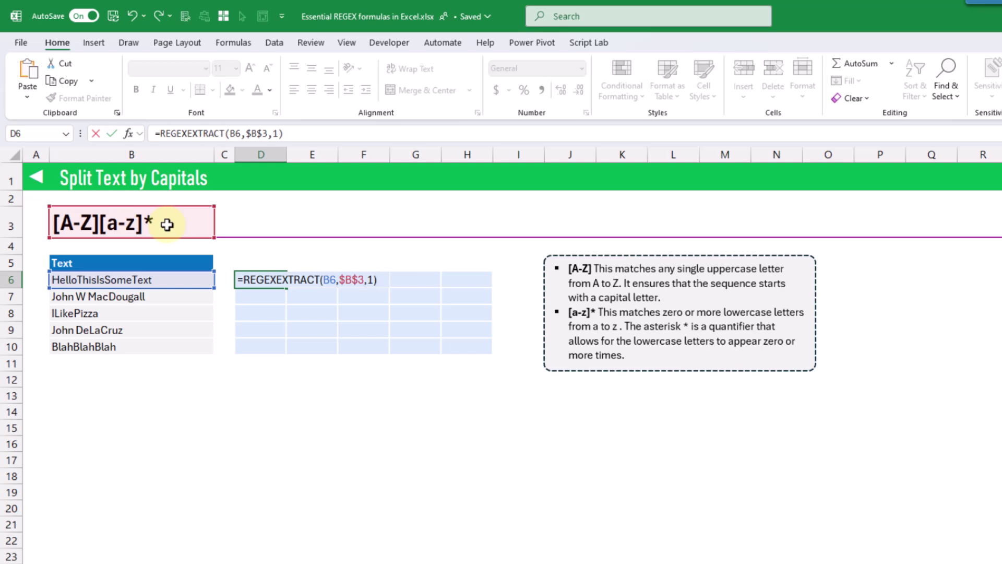
key("Return")
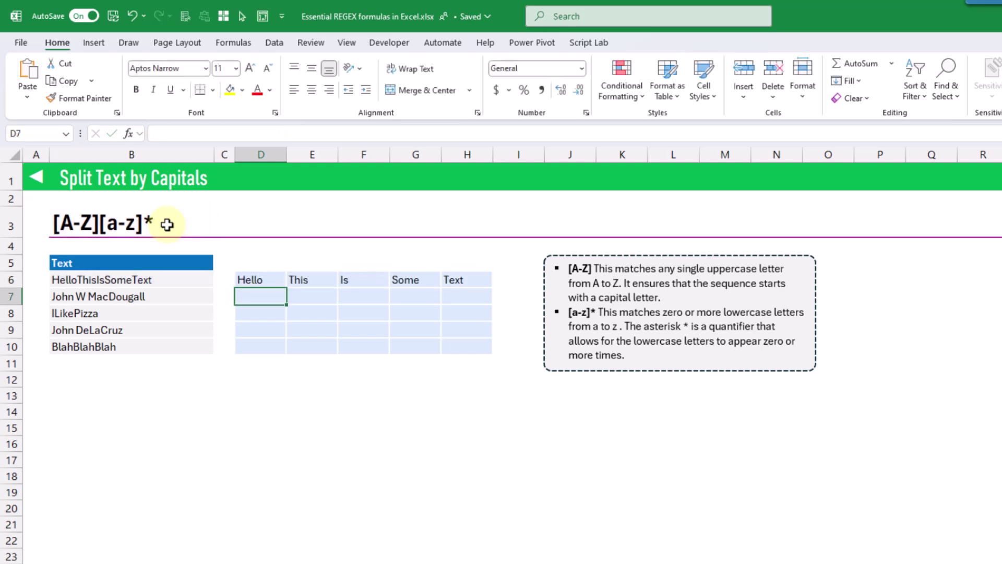
- Copy the D6 split formula down to D10 so every text row is split by its capitals
left_click(262, 280)
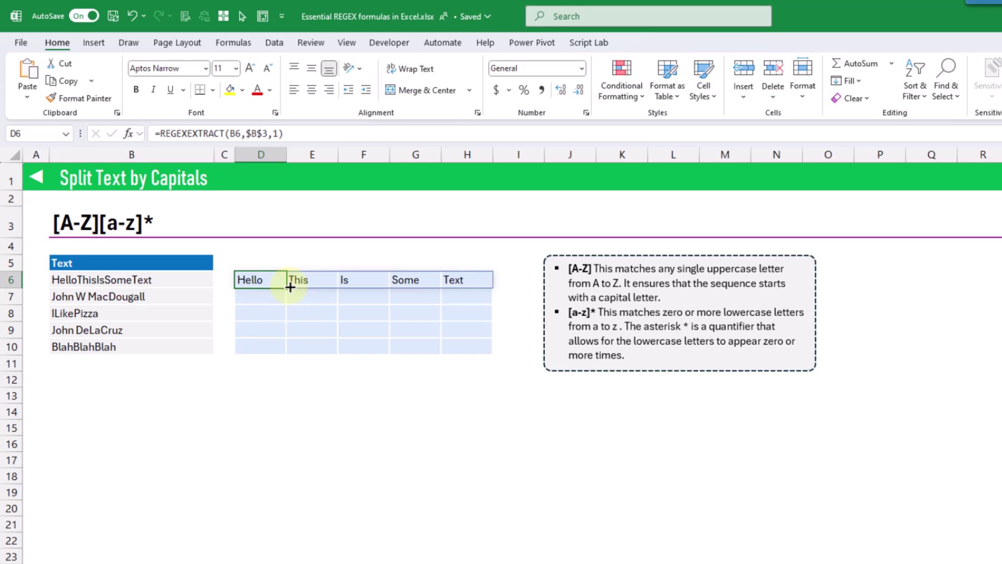
left_click_drag(290, 286, 283, 352)
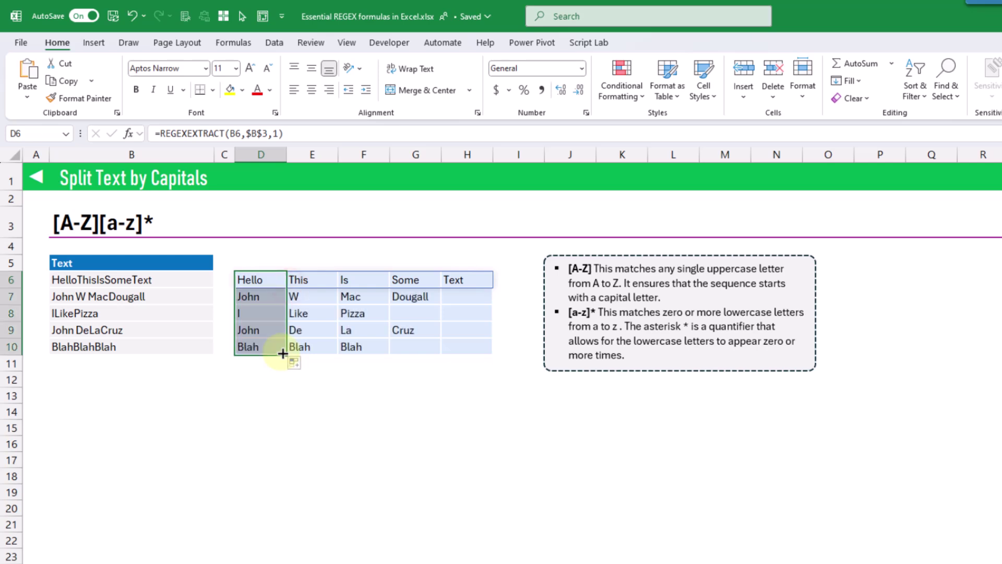
left_click(264, 344)
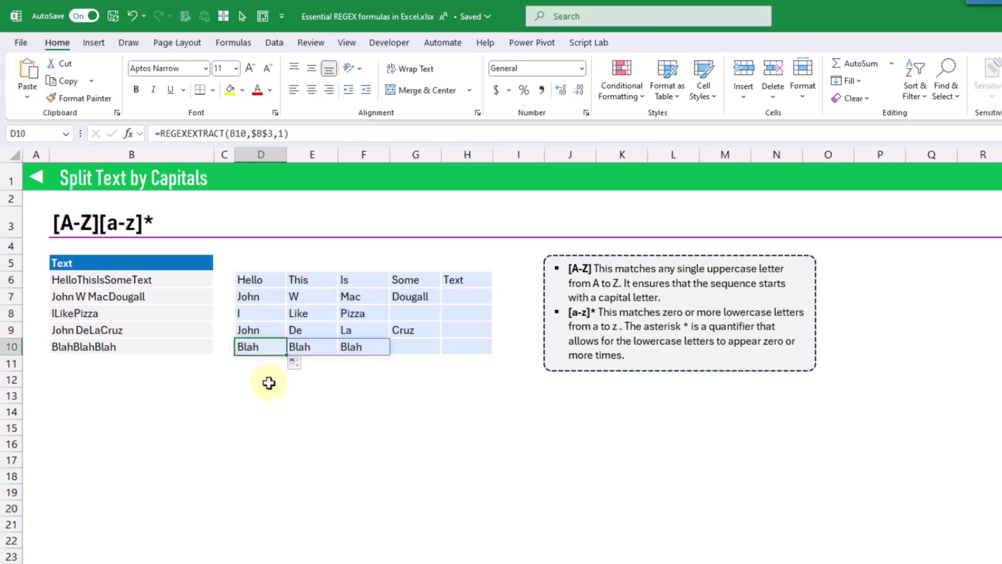